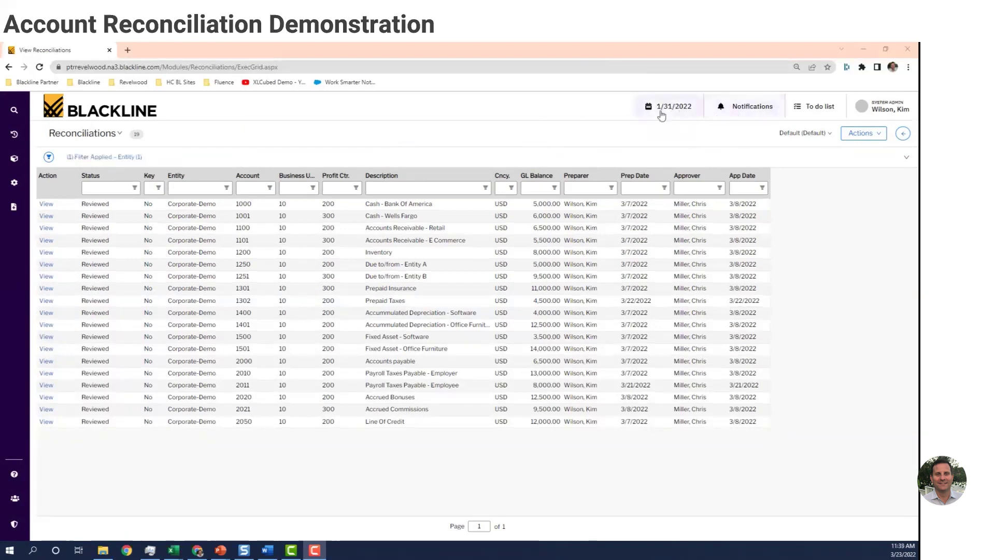
Change the reconciliation period of the list to 2/28/2022
{"action": "left_click", "coordinate": [666, 107]}
{"action": "left_click", "coordinate": [633, 323]}
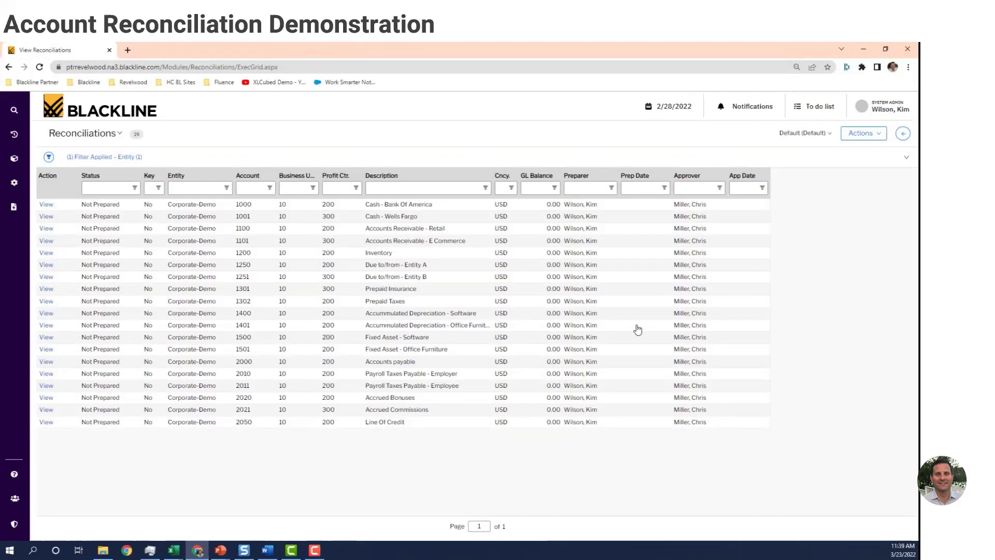
{"action": "key", "text": "F10"}
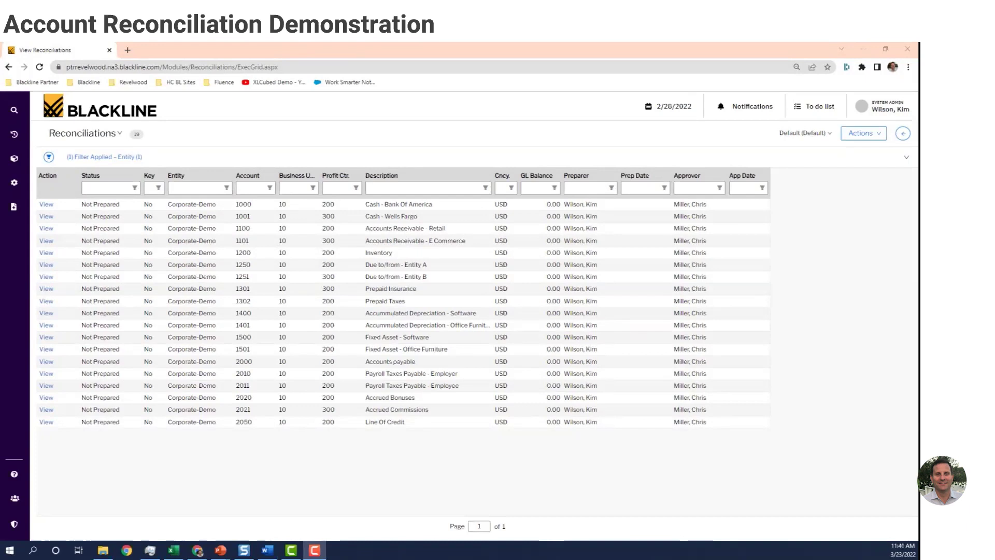
Switch to Excel to review the Accounts - Feb and Items sheets of the import template, and return to BlackLine
{"action": "left_click", "coordinate": [174, 550]}
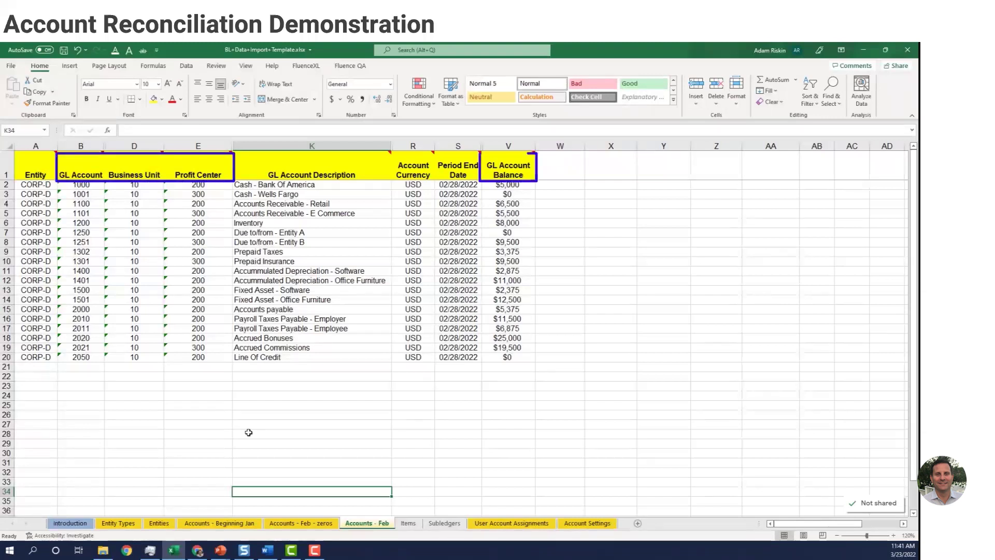
{"action": "left_click", "coordinate": [408, 524]}
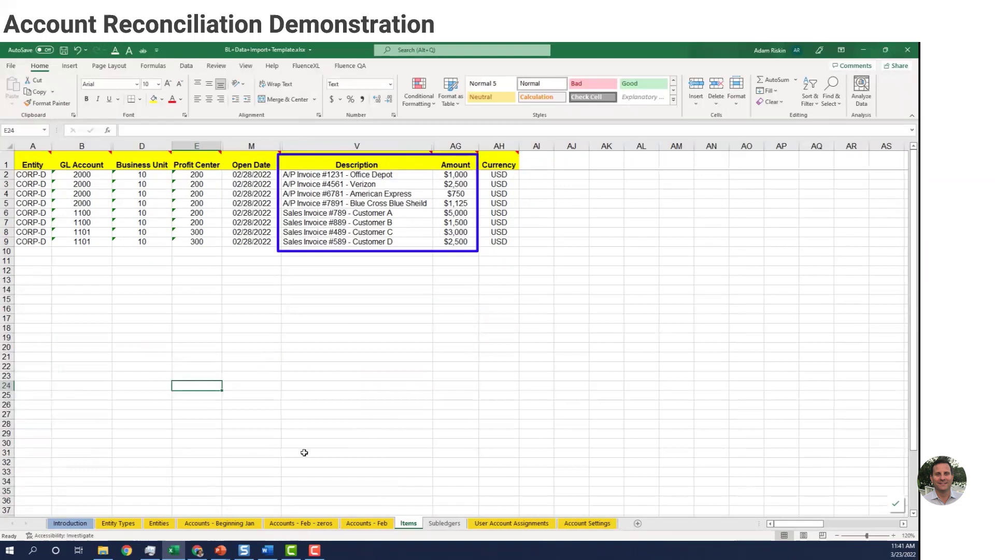
{"action": "left_click", "coordinate": [199, 554]}
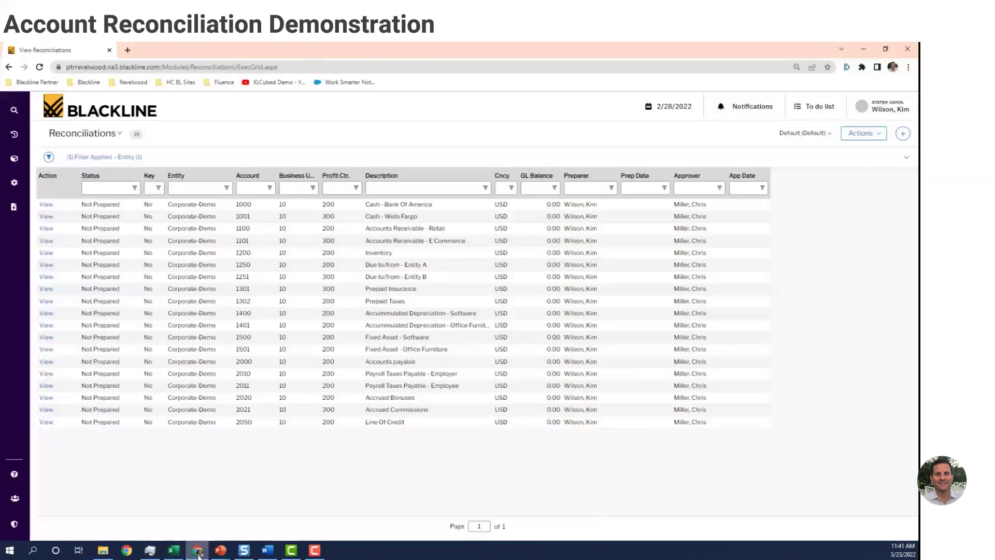
Import the file Load File - Subledger Items.txt using the Items import type
{"action": "mouse_move", "coordinate": [14, 134]}
{"action": "left_click", "coordinate": [78, 143]}
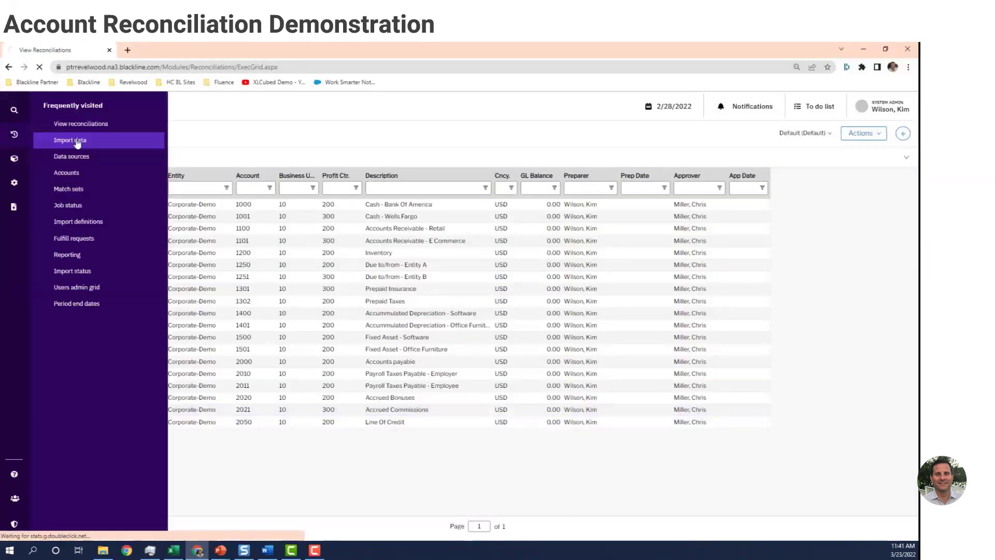
{"action": "left_click", "coordinate": [146, 148]}
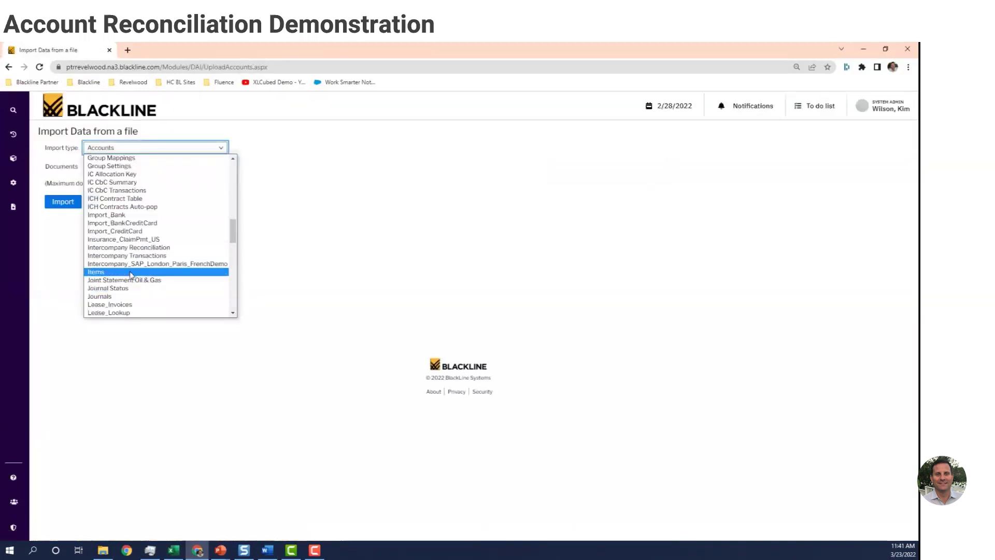
{"action": "left_click", "coordinate": [130, 273]}
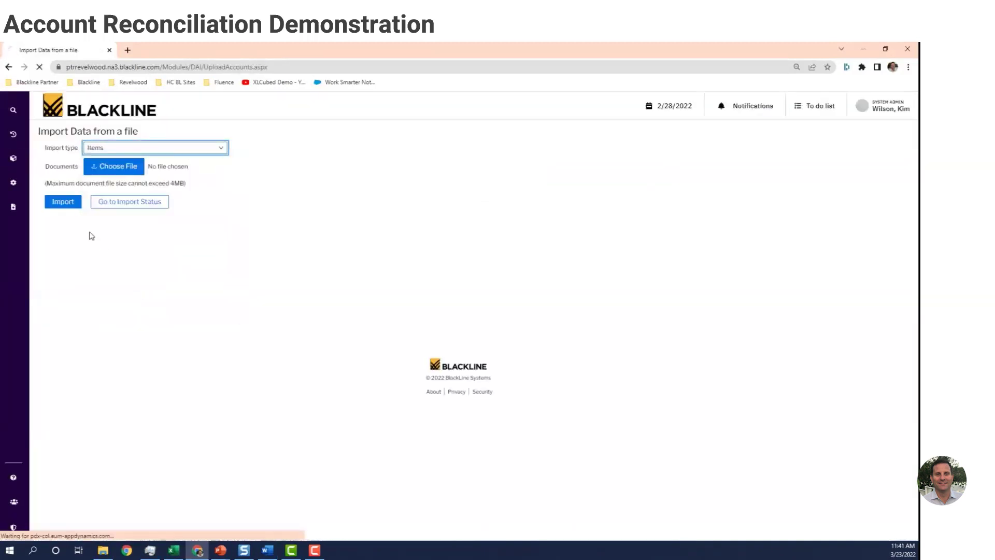
{"action": "left_click", "coordinate": [118, 171]}
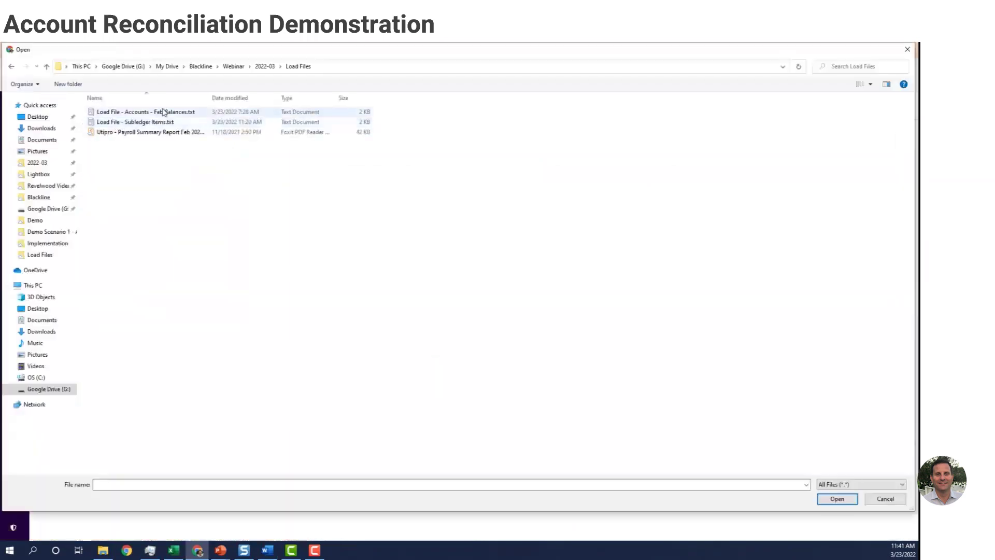
{"action": "left_click", "coordinate": [163, 122]}
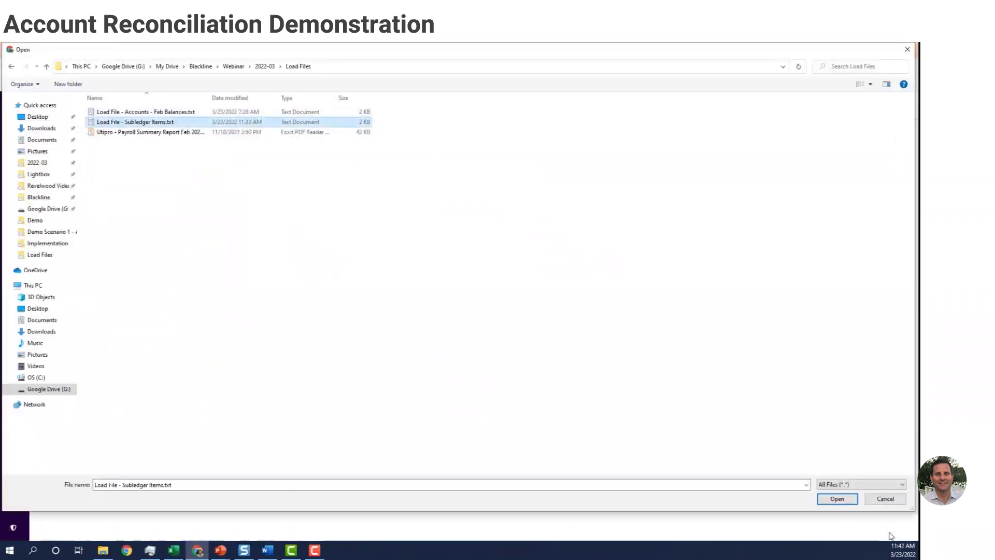
{"action": "left_click", "coordinate": [837, 498]}
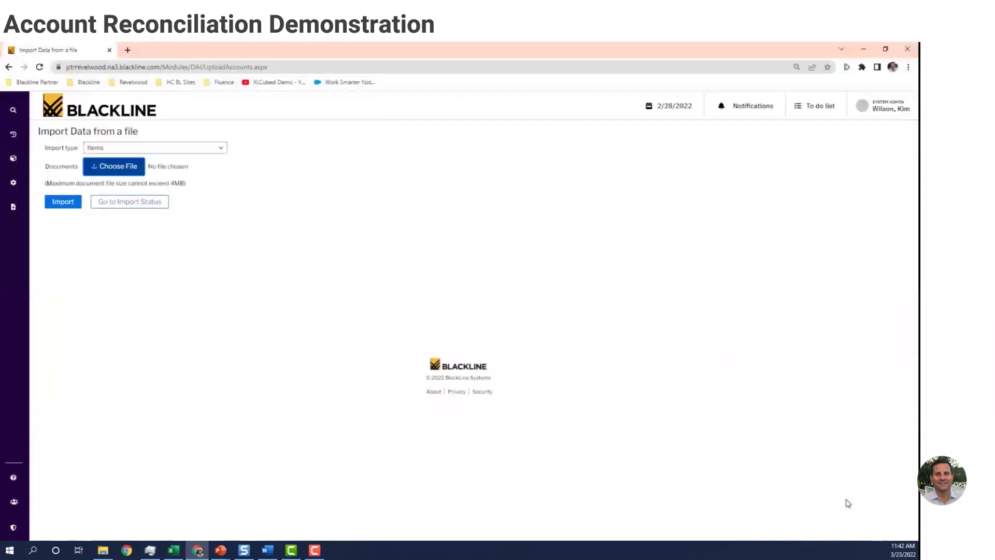
{"action": "left_click", "coordinate": [57, 203]}
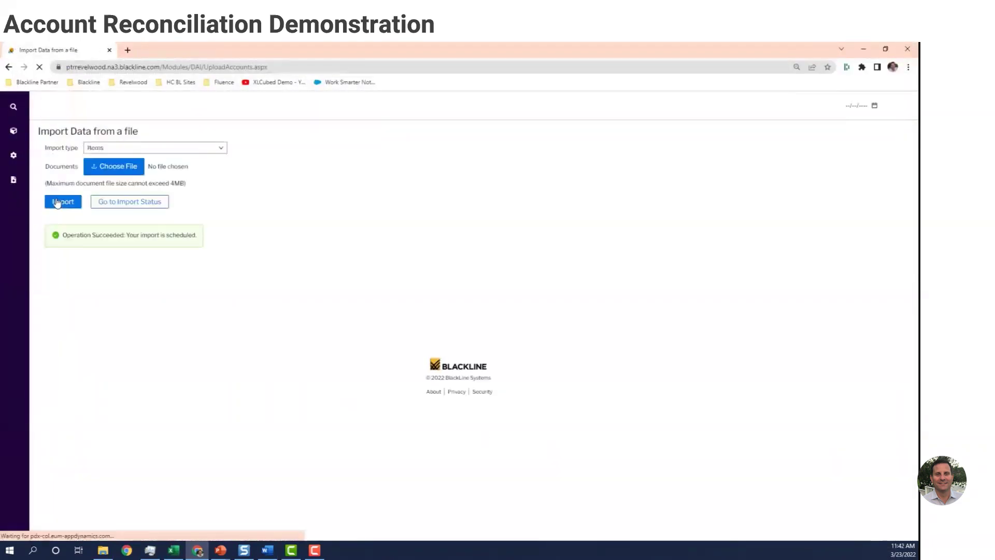
Import the file Load File - Accounts - Feb Balances.txt as Accounts data and open the import status
{"action": "left_click", "coordinate": [102, 168]}
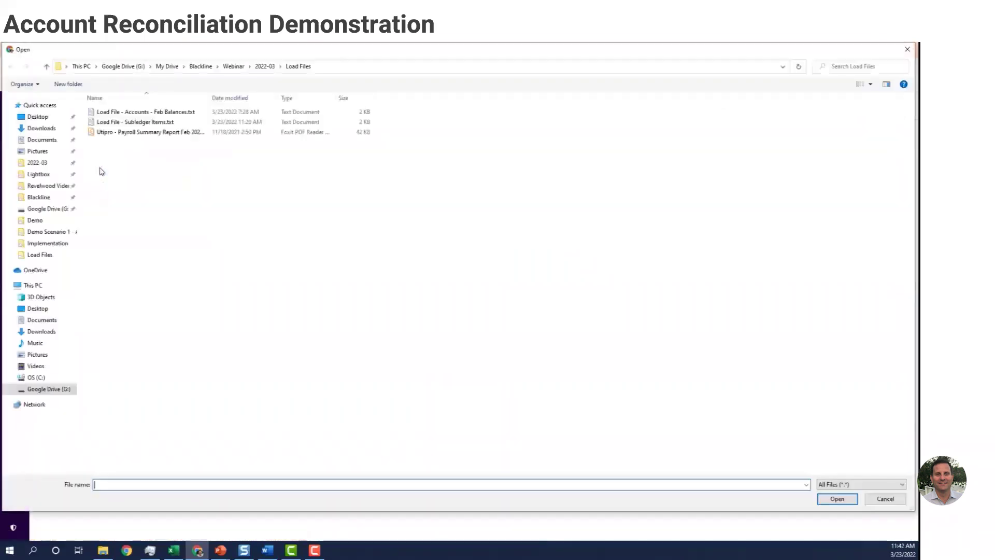
{"action": "double_click", "coordinate": [154, 112]}
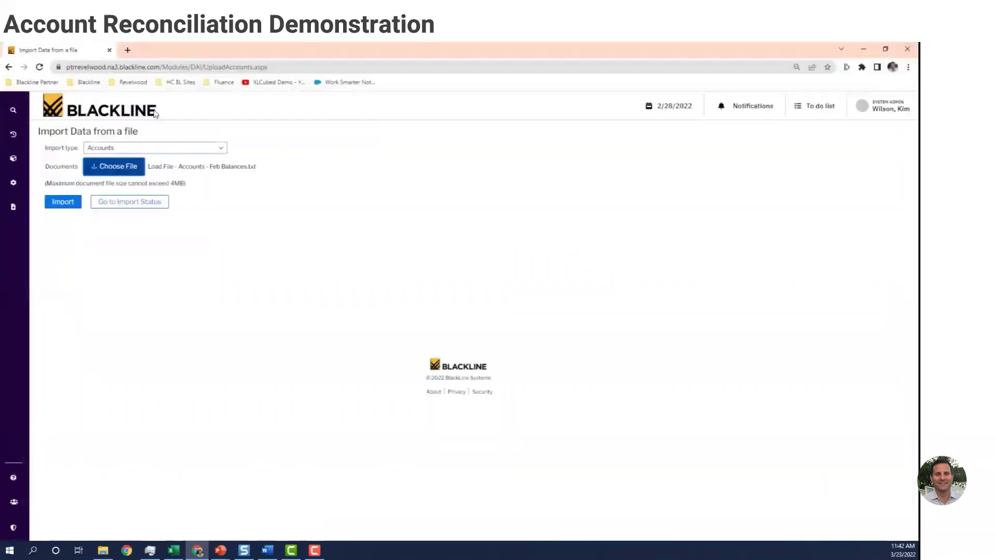
{"action": "left_click", "coordinate": [61, 204]}
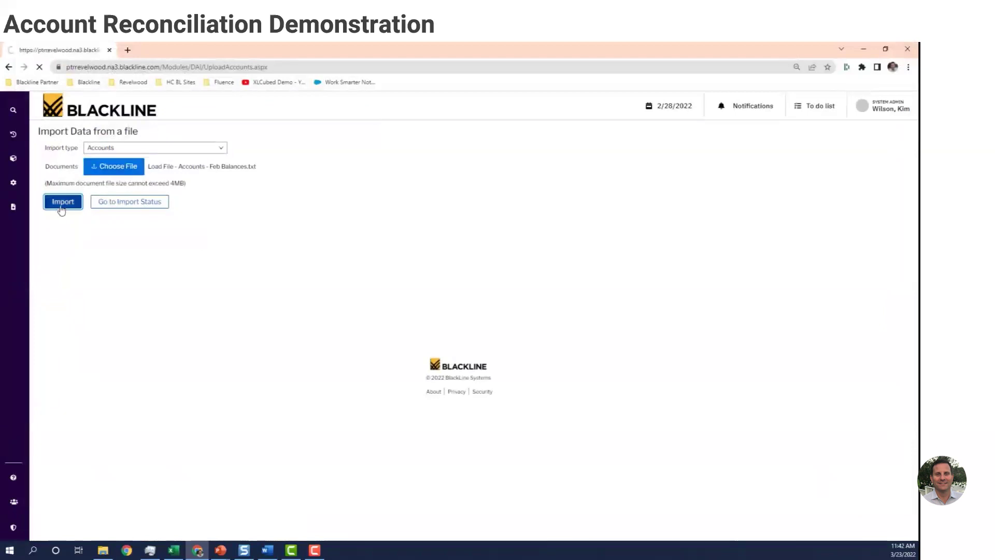
{"action": "left_click", "coordinate": [141, 207]}
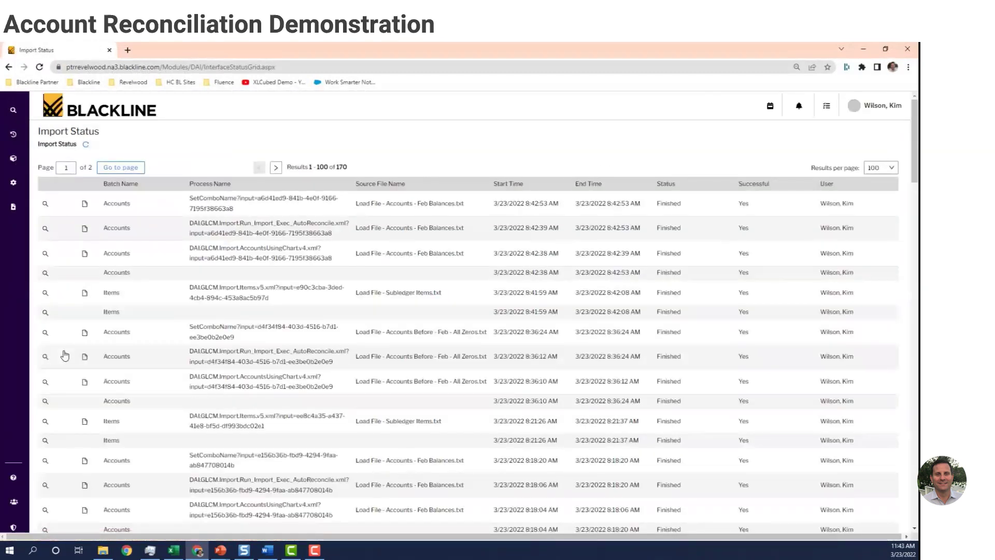
Review the updated GL balances in the reconciliations list, and switch to PowerPoint to view the Auto-Certification Rules slide
{"action": "left_click", "coordinate": [13, 160]}
{"action": "left_click", "coordinate": [83, 342]}
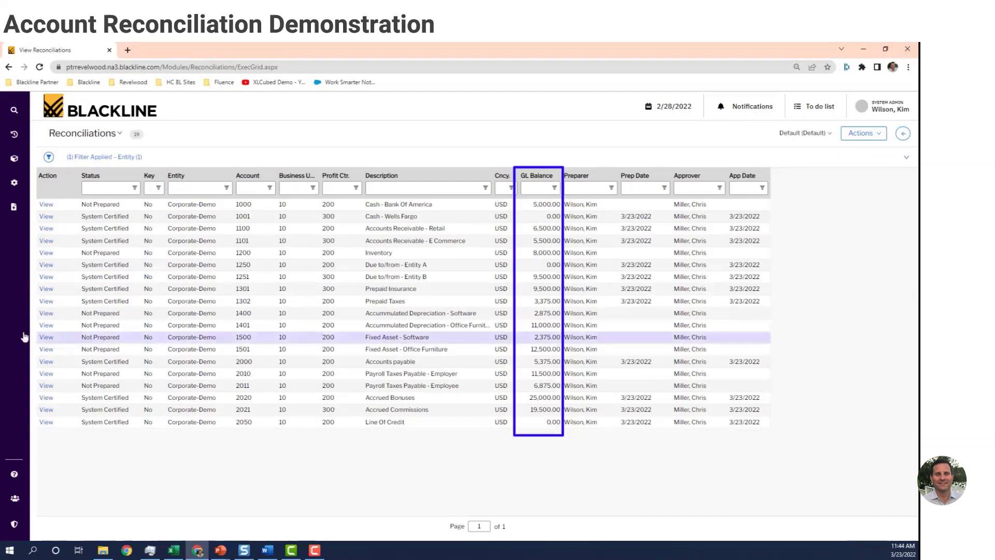
{"action": "key", "text": "alt+Tab"}
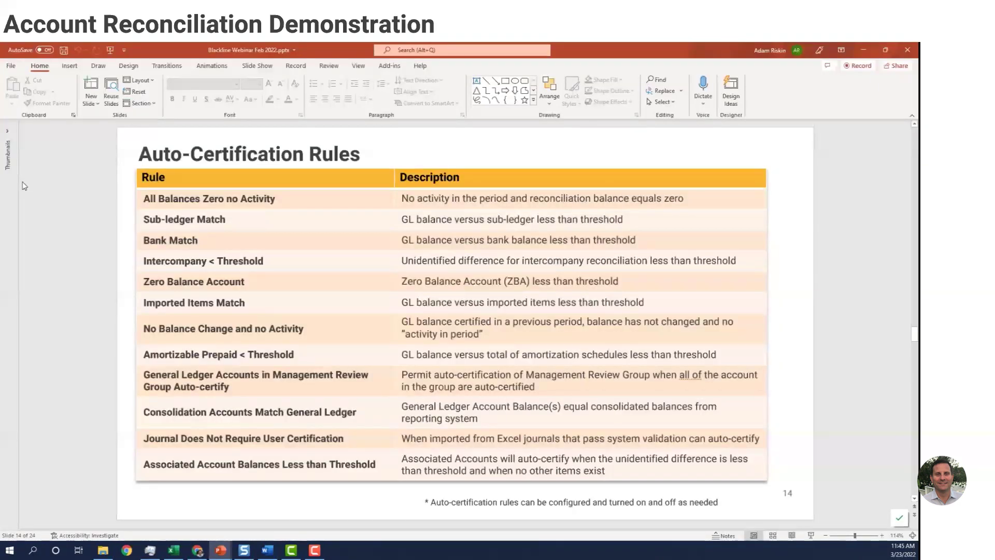
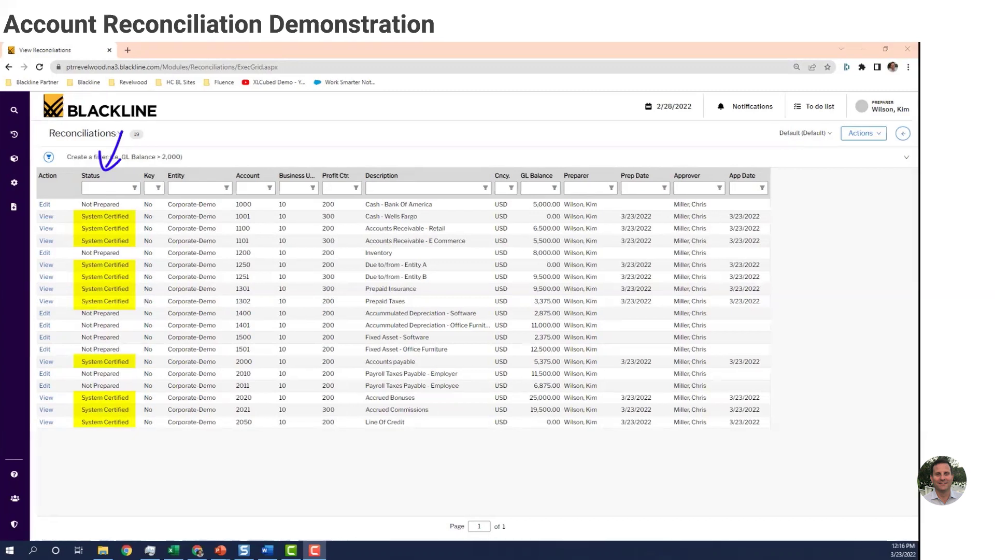
View the Prepaid Taxes reconciliation for account 1302 to examine its amortizable items, and return to the reconciliations list
{"action": "left_click", "coordinate": [44, 301]}
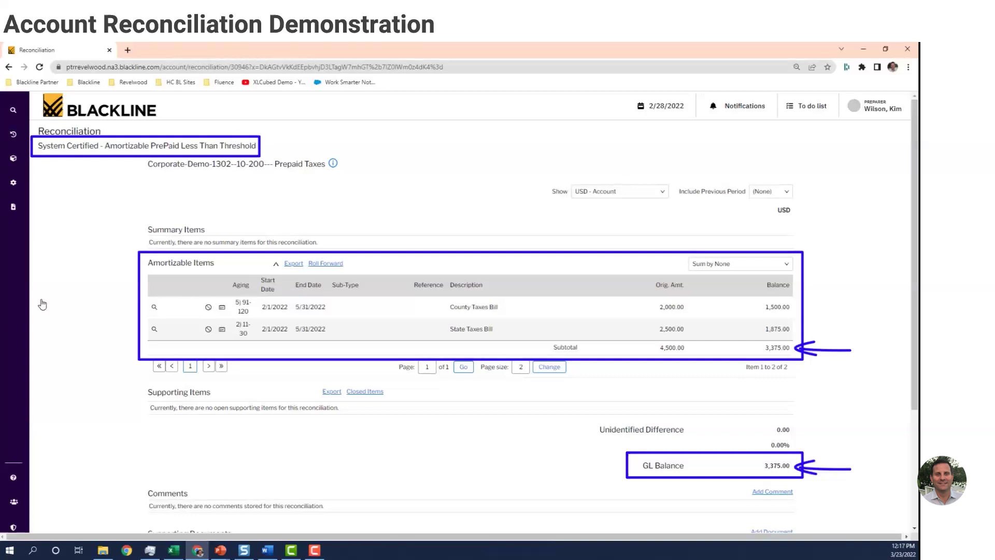
{"action": "left_click", "coordinate": [14, 159]}
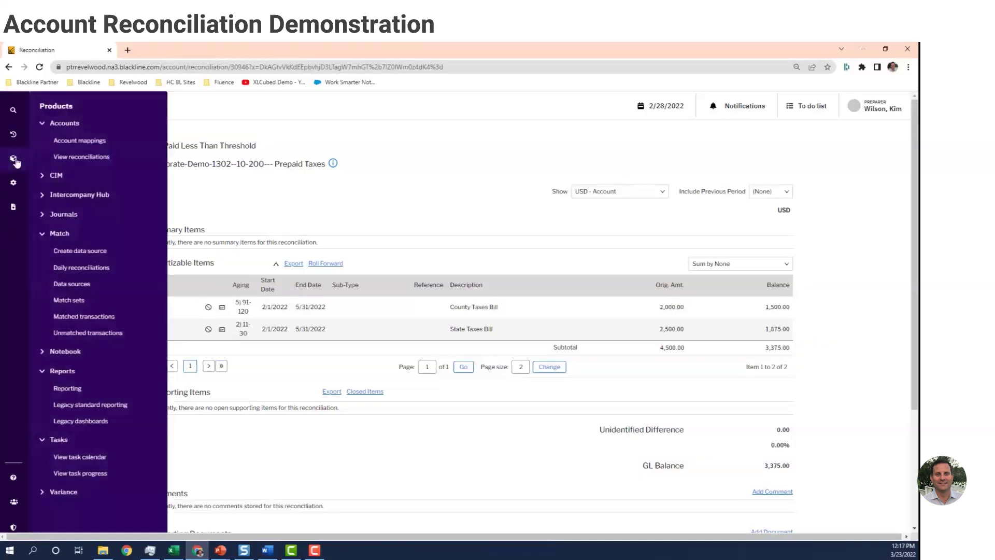
{"action": "left_click", "coordinate": [96, 162]}
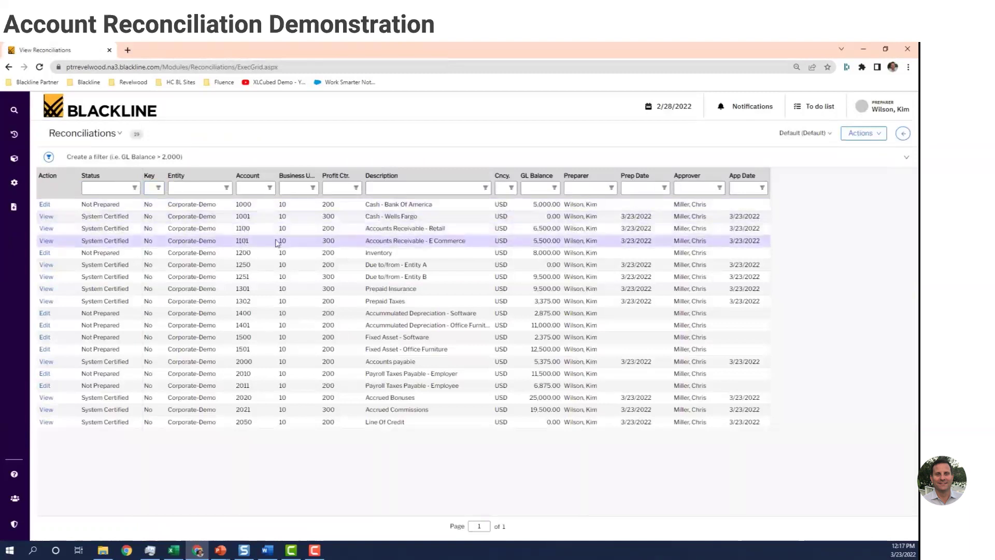
View the Accounts payable reconciliation to compare its supporting items with the GL balance, and return to the reconciliations list
{"action": "left_click", "coordinate": [47, 363]}
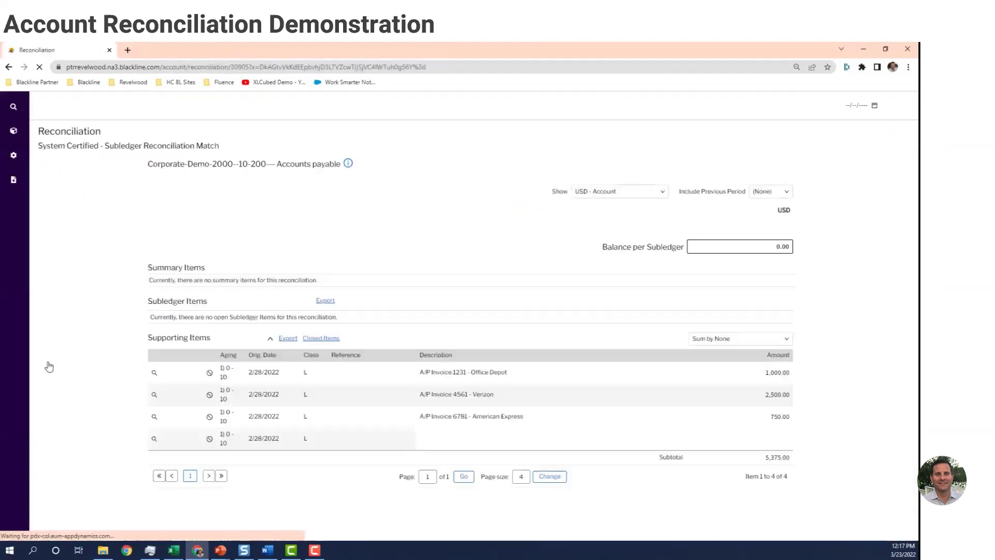
{"action": "scroll", "coordinate": [412, 350], "scroll_direction": "down", "scroll_amount": 3}
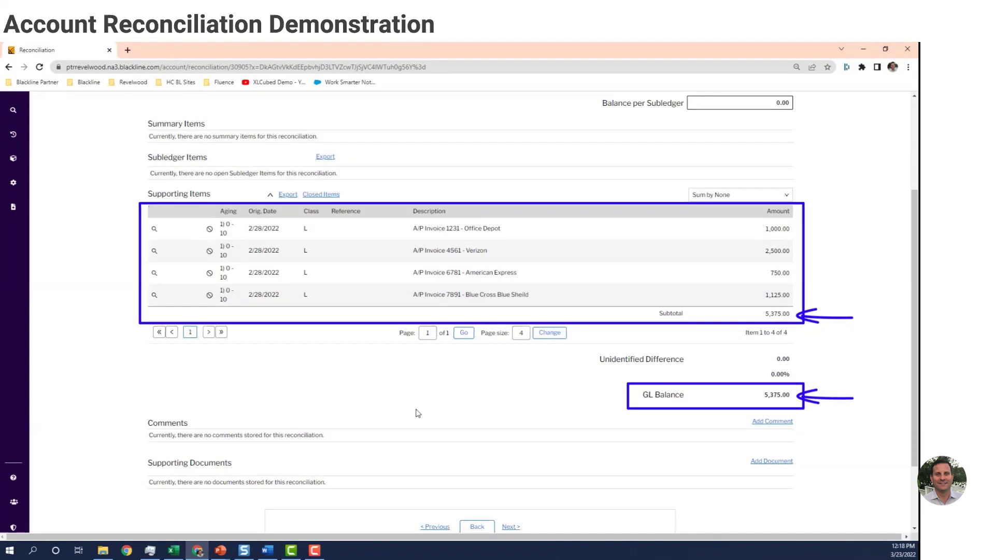
{"action": "scroll", "coordinate": [417, 413], "scroll_direction": "up", "scroll_amount": 3}
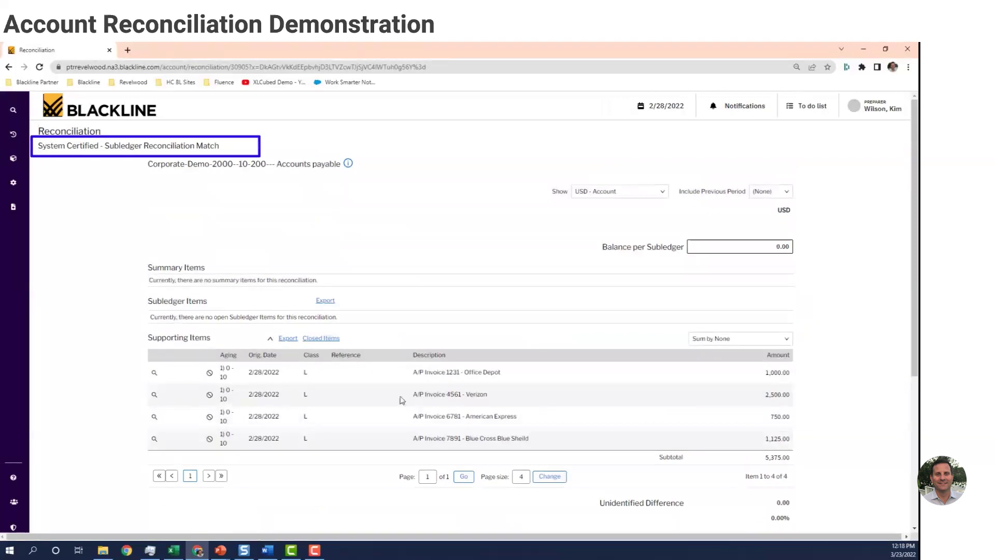
{"action": "left_click", "coordinate": [13, 157]}
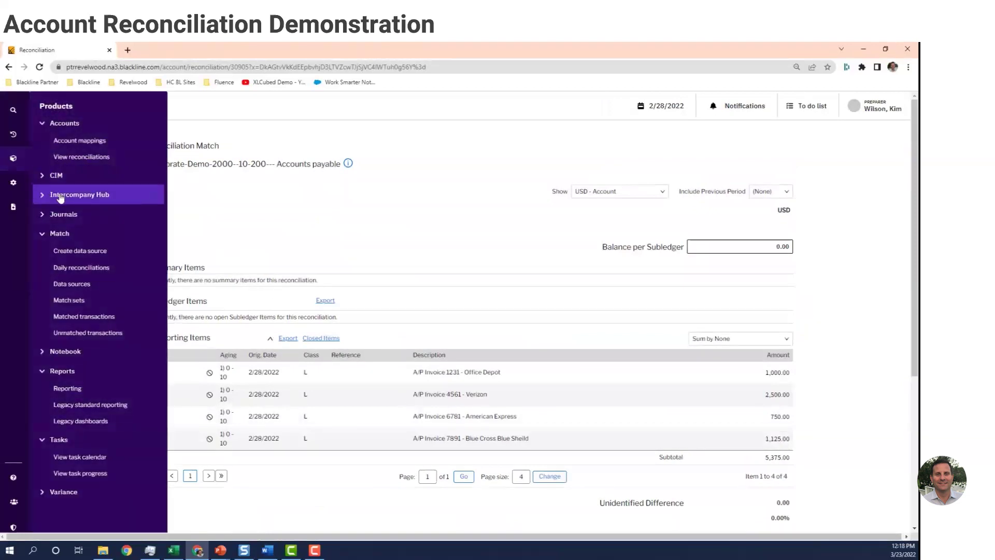
{"action": "left_click", "coordinate": [78, 162]}
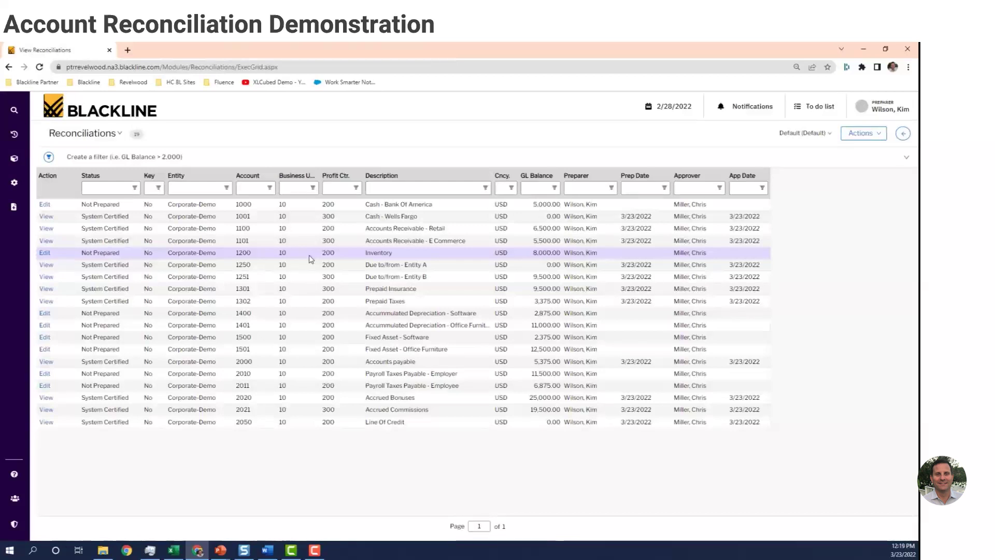
Compare the Due to/from - Entity B reconciliation with the previous period 1/31/2022, and return to the reconciliations list
{"action": "left_click", "coordinate": [49, 278]}
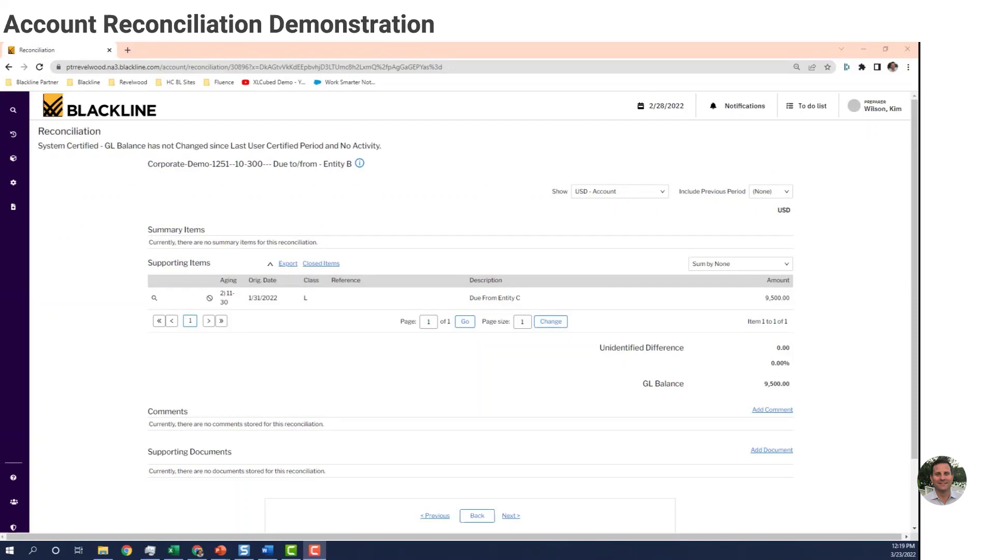
{"action": "left_click", "coordinate": [766, 195]}
{"action": "left_click", "coordinate": [766, 211]}
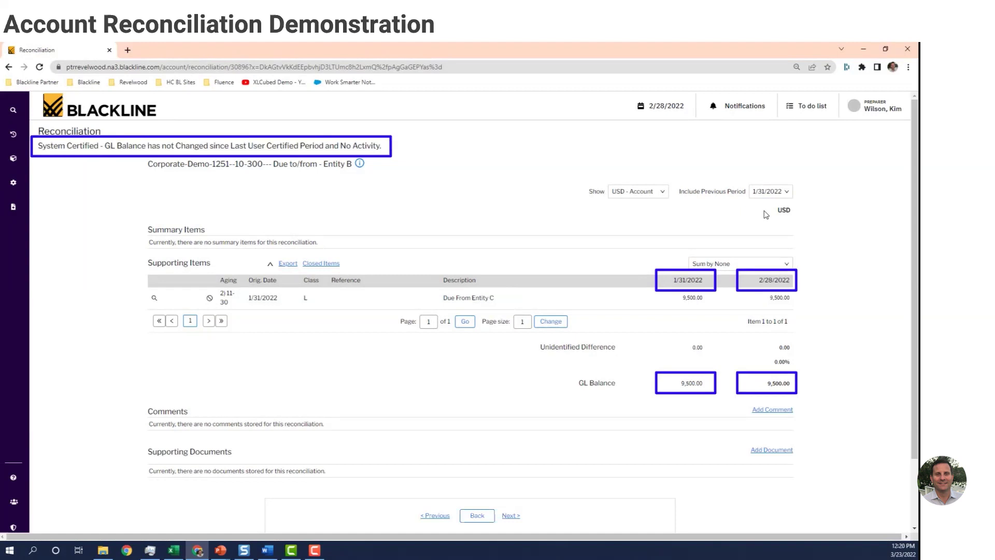
{"action": "left_click", "coordinate": [13, 158]}
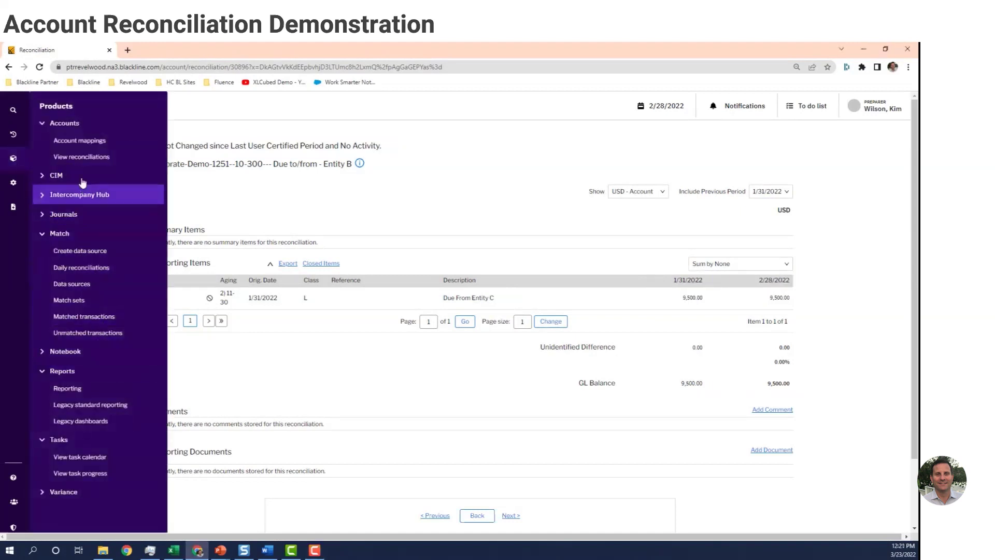
{"action": "left_click", "coordinate": [83, 158]}
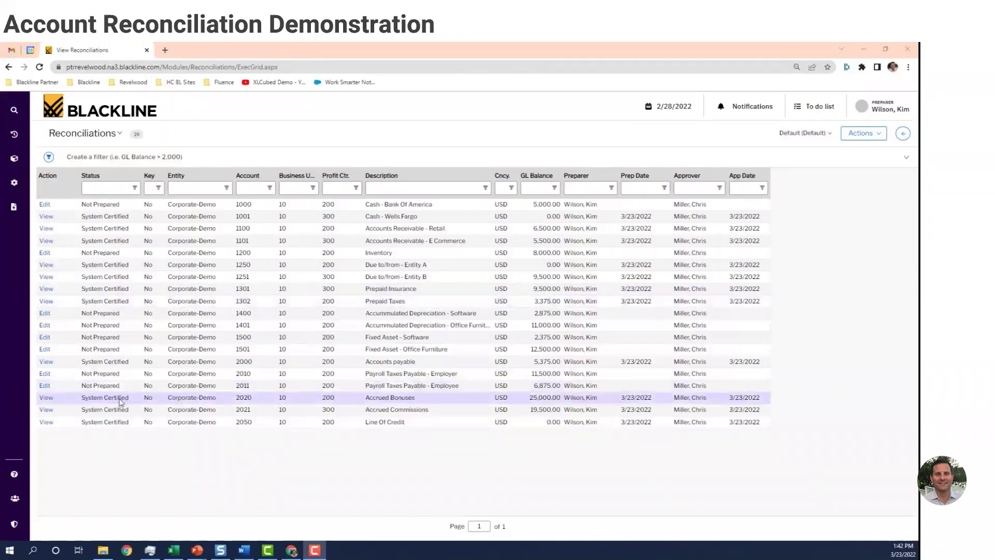
In the Payroll Taxes Payable - Employee reconciliation, add a 2,000.00 supporting item with reference Dept 100 and class List Component
{"action": "left_click", "coordinate": [45, 386]}
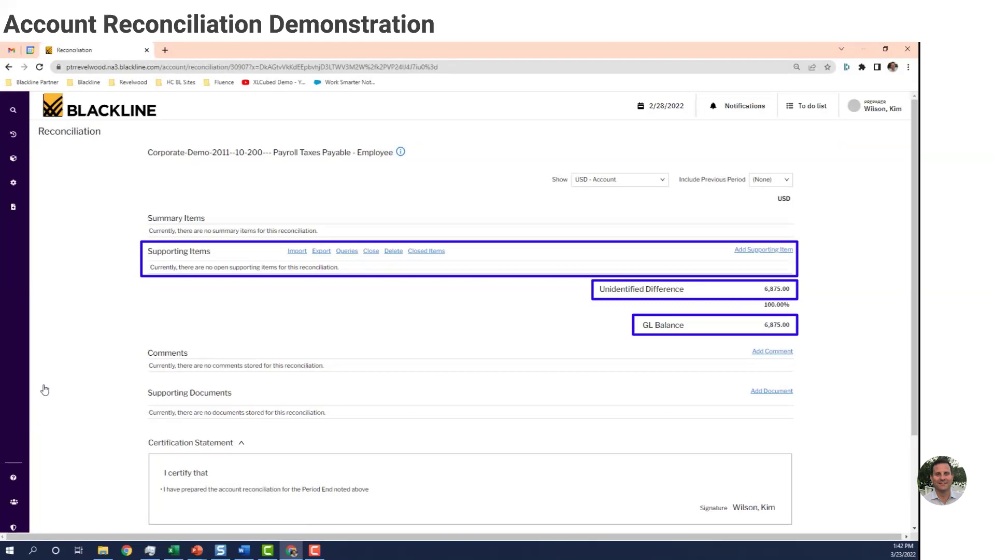
{"action": "left_click", "coordinate": [760, 251]}
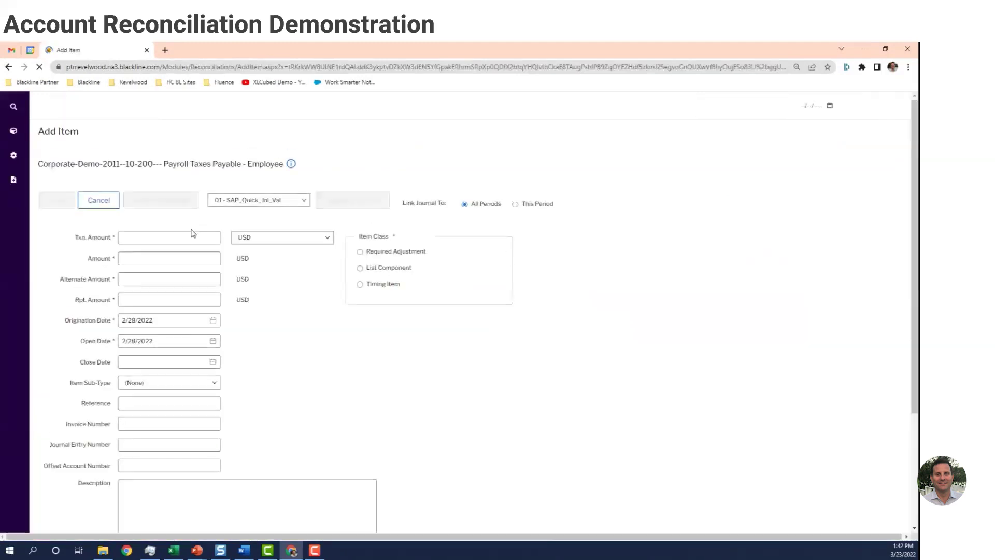
{"action": "left_click", "coordinate": [192, 233]}
{"action": "type", "text": "2000"}
{"action": "key", "text": "Tab"}
{"action": "left_click", "coordinate": [146, 402]}
{"action": "type", "text": "Dept 100"}
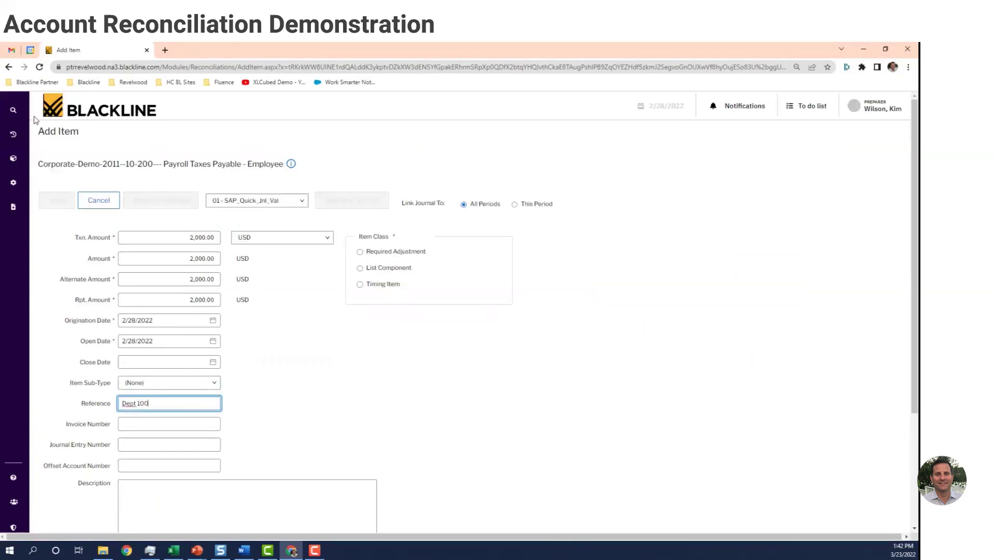
{"action": "left_click", "coordinate": [384, 270]}
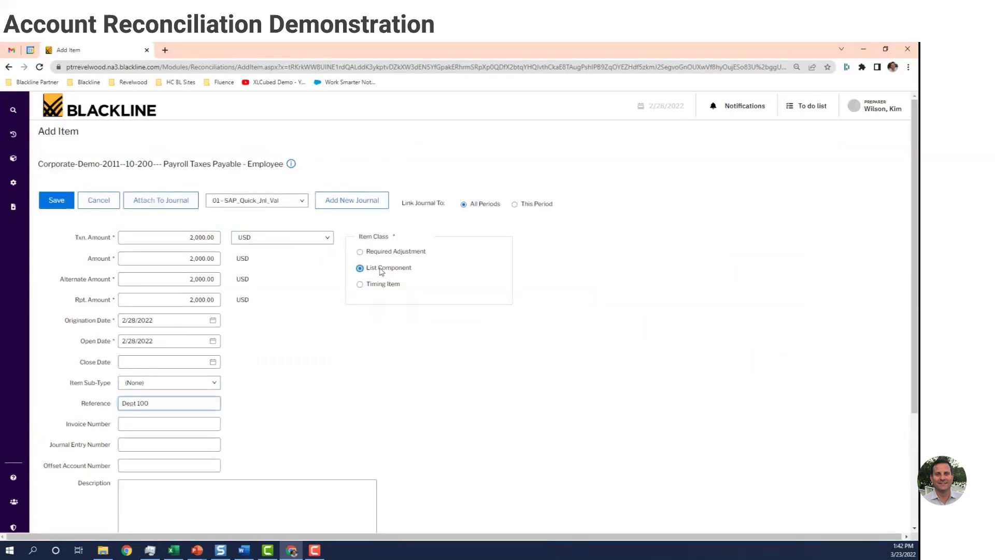
{"action": "left_click", "coordinate": [57, 201]}
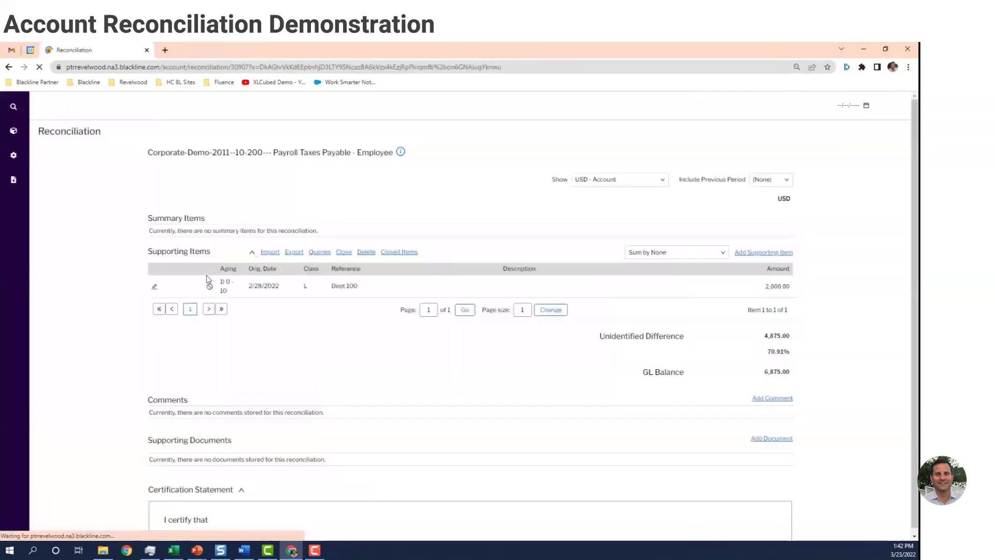
Add a second supporting item of 3,000.00 with reference Dept 200, classed as List Component
{"action": "left_click", "coordinate": [770, 254]}
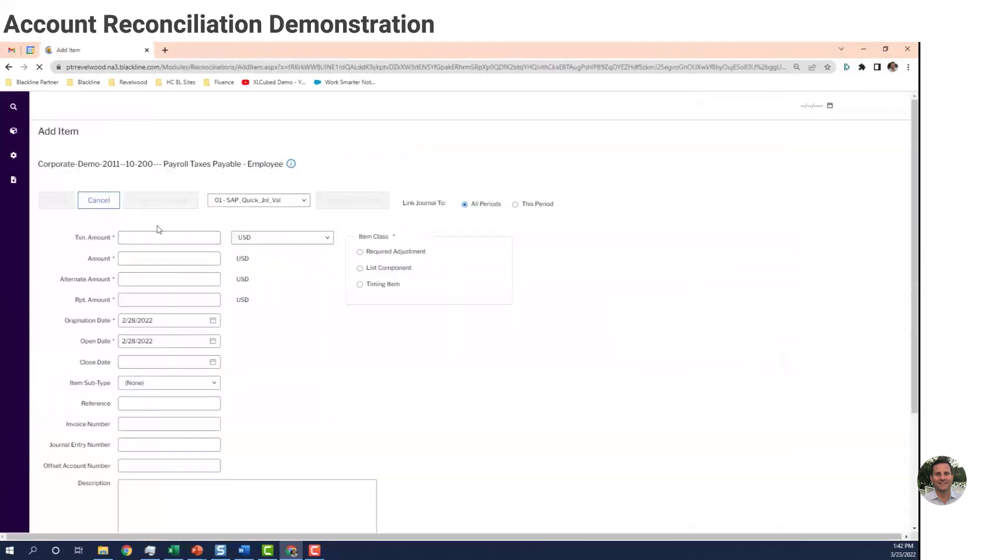
{"action": "left_click", "coordinate": [179, 236]}
{"action": "type", "text": "3000"}
{"action": "key", "text": "Tab"}
{"action": "left_click", "coordinate": [155, 405]}
{"action": "type", "text": "Dept 200"}
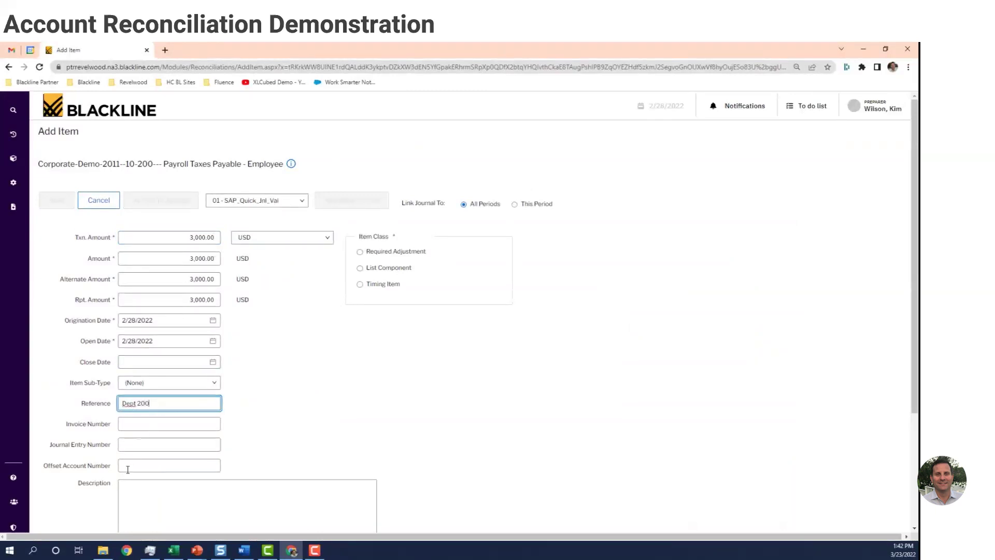
{"action": "left_click", "coordinate": [359, 268]}
{"action": "left_click", "coordinate": [52, 200]}
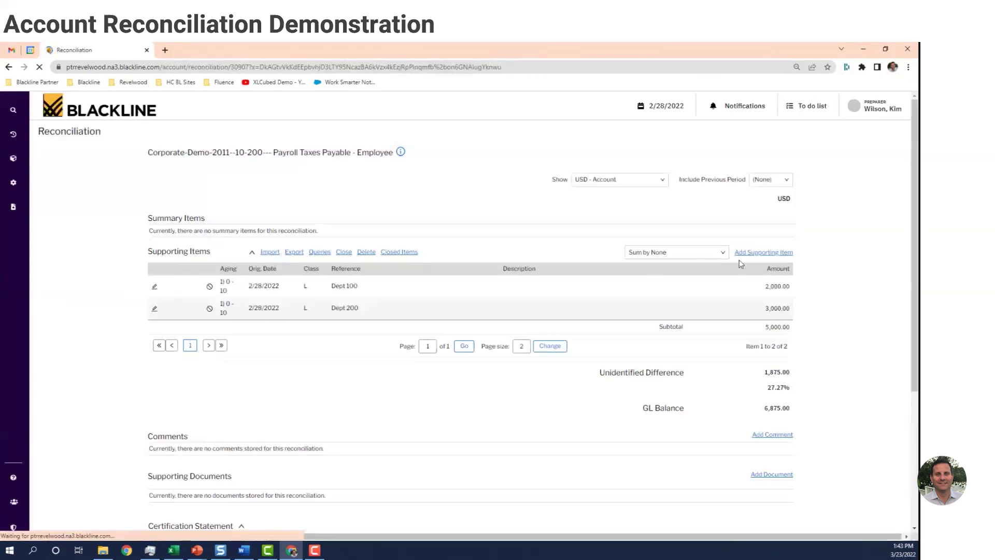
Add a third supporting item of 1,875.00 with reference Dept 300, classed as List Component
{"action": "left_click", "coordinate": [780, 254]}
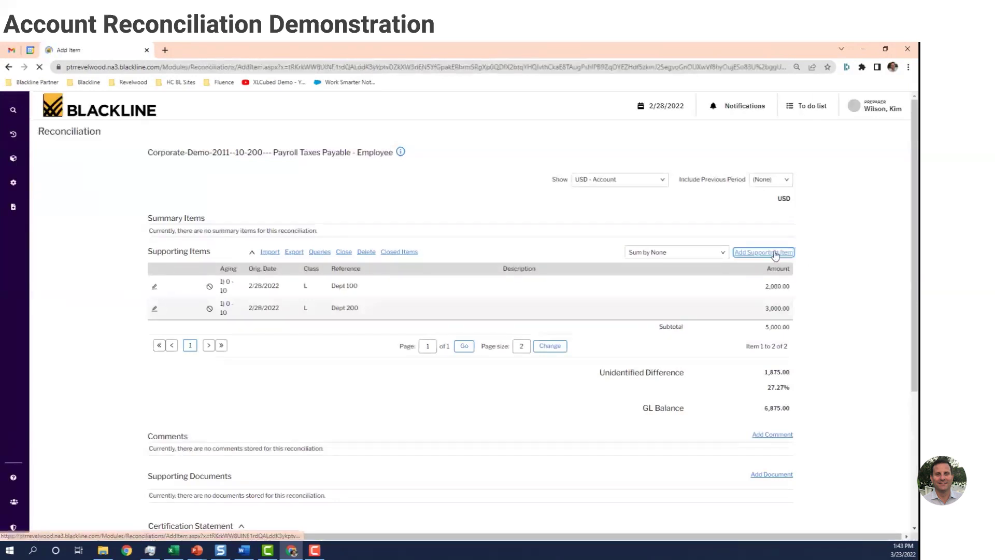
{"action": "left_click", "coordinate": [161, 240]}
{"action": "type", "text": "1,875"}
{"action": "key", "text": "Tab"}
{"action": "left_click", "coordinate": [154, 404]}
{"action": "type", "text": "Dept 300"}
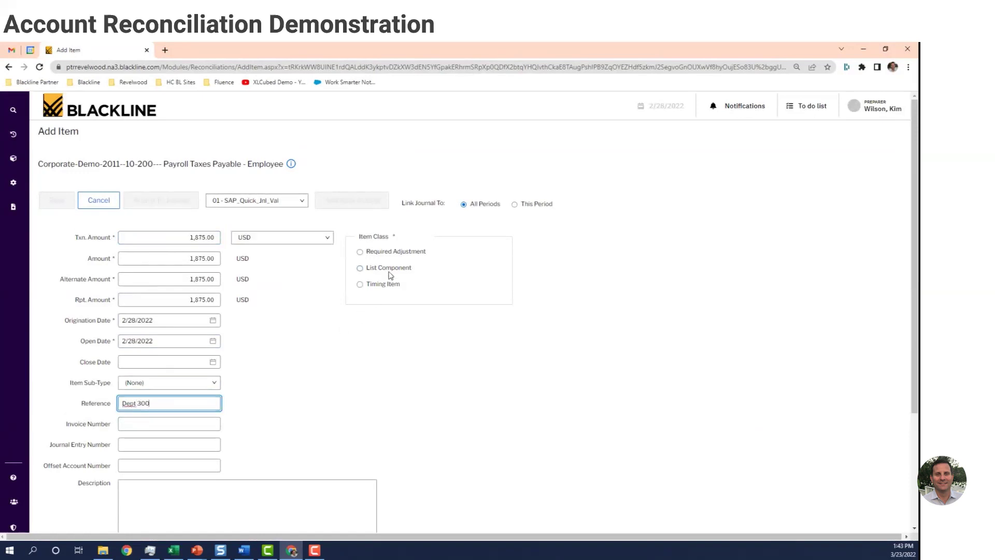
{"action": "left_click", "coordinate": [362, 269]}
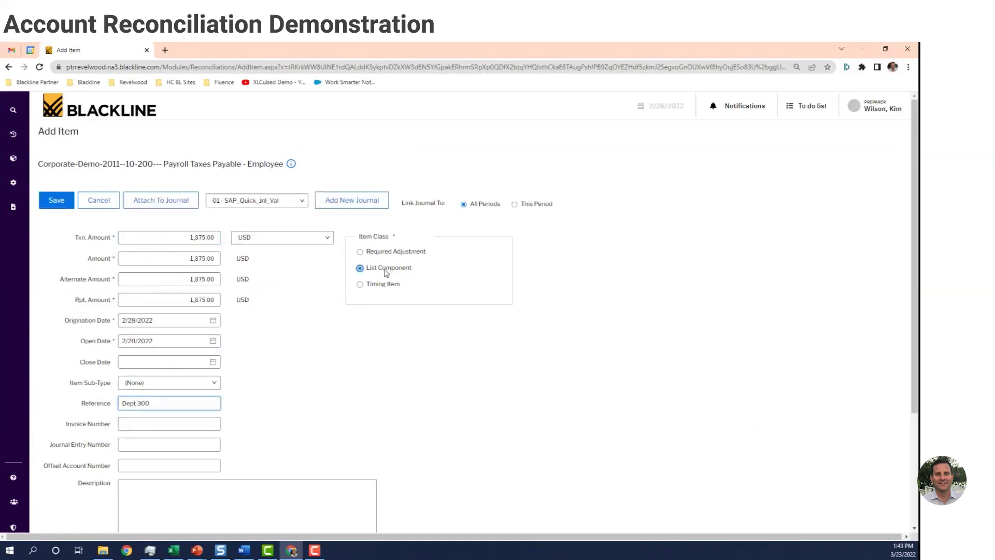
{"action": "left_click", "coordinate": [55, 206]}
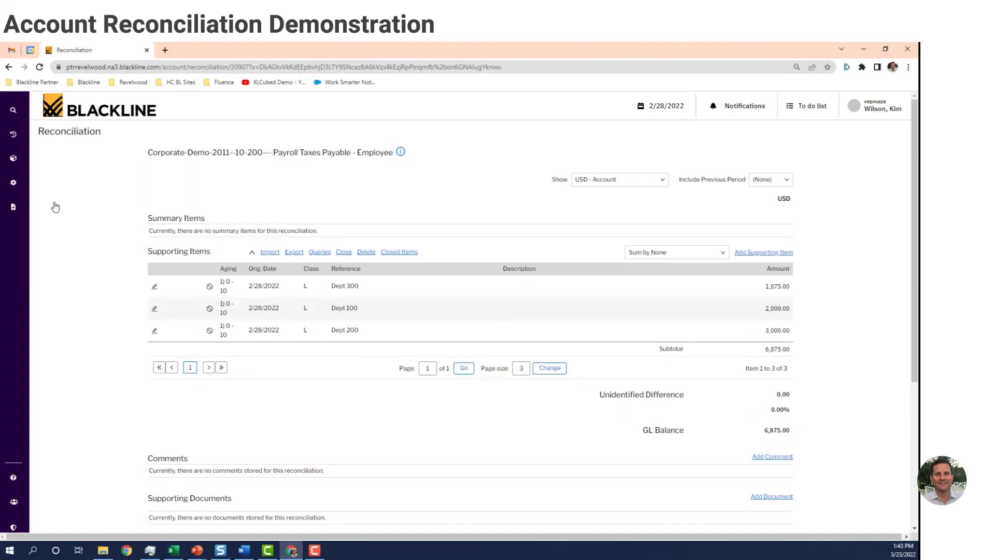
Include the previous period 1/31/2022 and sum the supporting items by reference to compare both months
{"action": "left_click", "coordinate": [772, 182]}
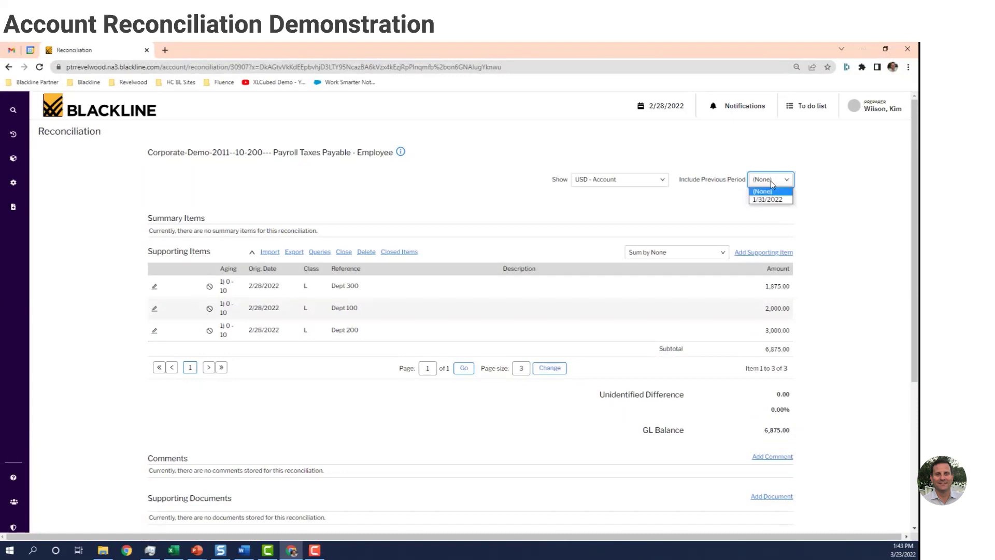
{"action": "left_click", "coordinate": [772, 200]}
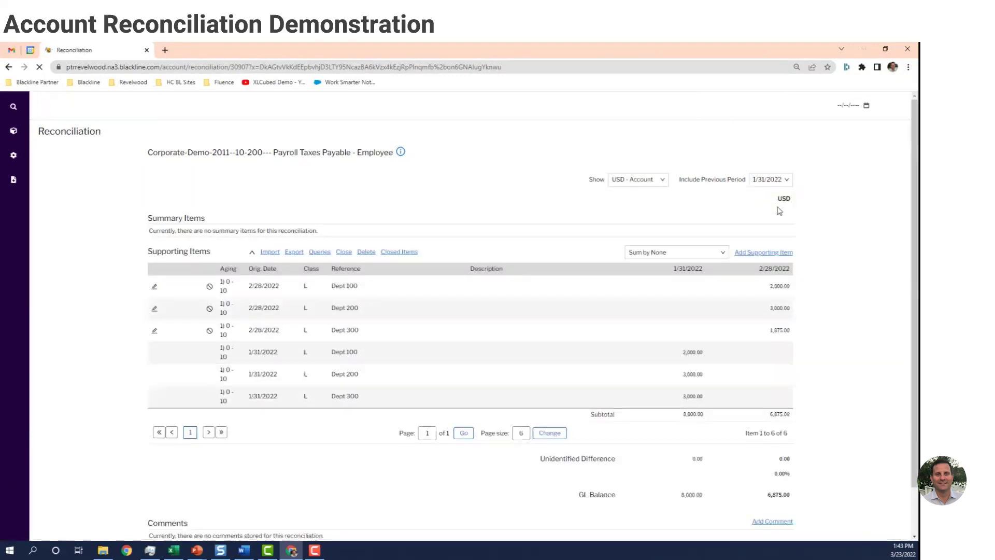
{"action": "left_click", "coordinate": [717, 253]}
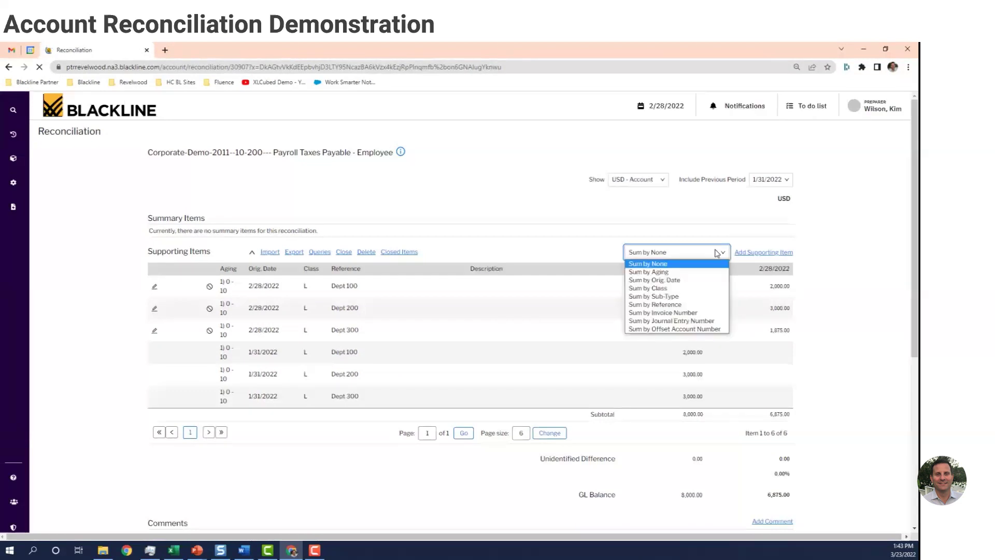
{"action": "left_click", "coordinate": [677, 305]}
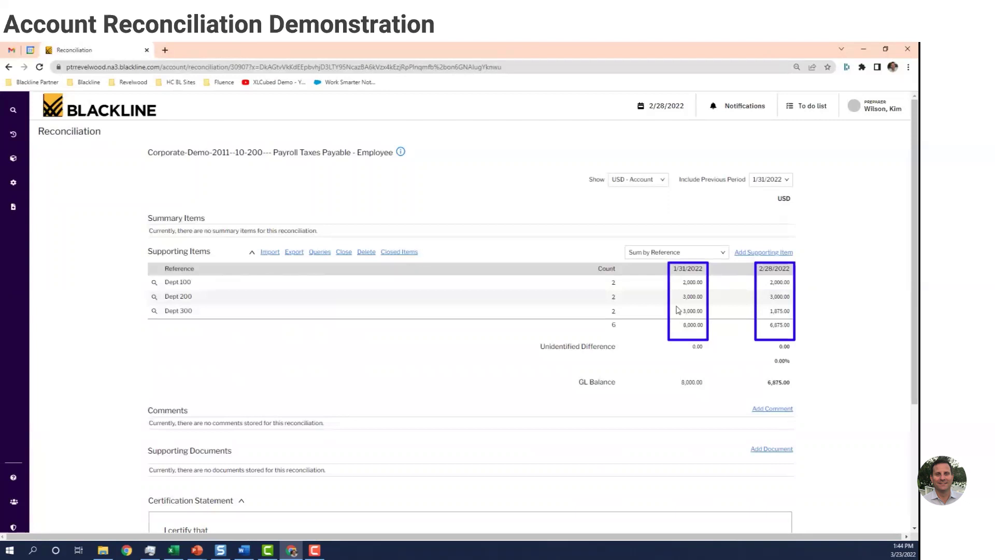
Add the comment "Two employees in Dept 300 left the company on Jan 31st." to the reconciliation
{"action": "left_click", "coordinate": [770, 412]}
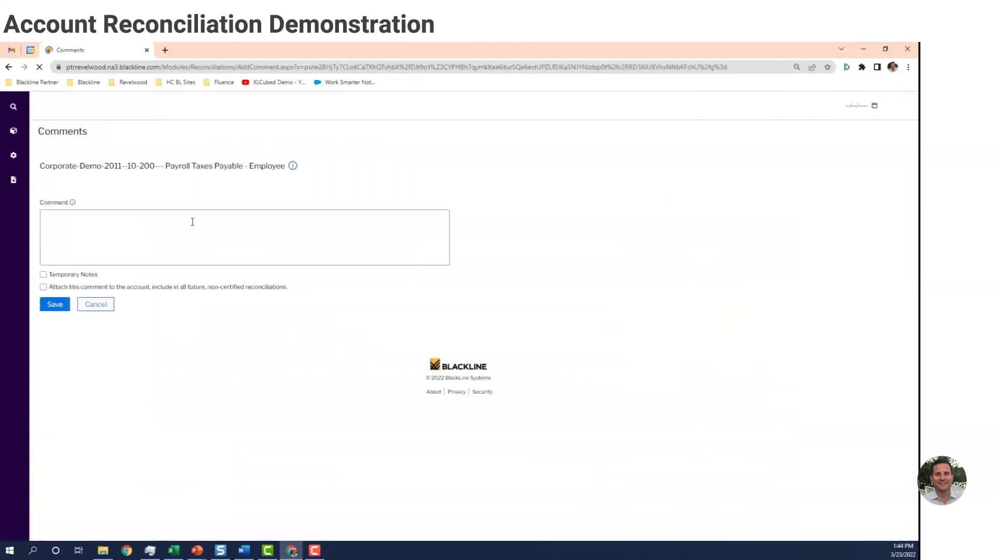
{"action": "left_click", "coordinate": [191, 221]}
{"action": "type", "text": "Tw"}
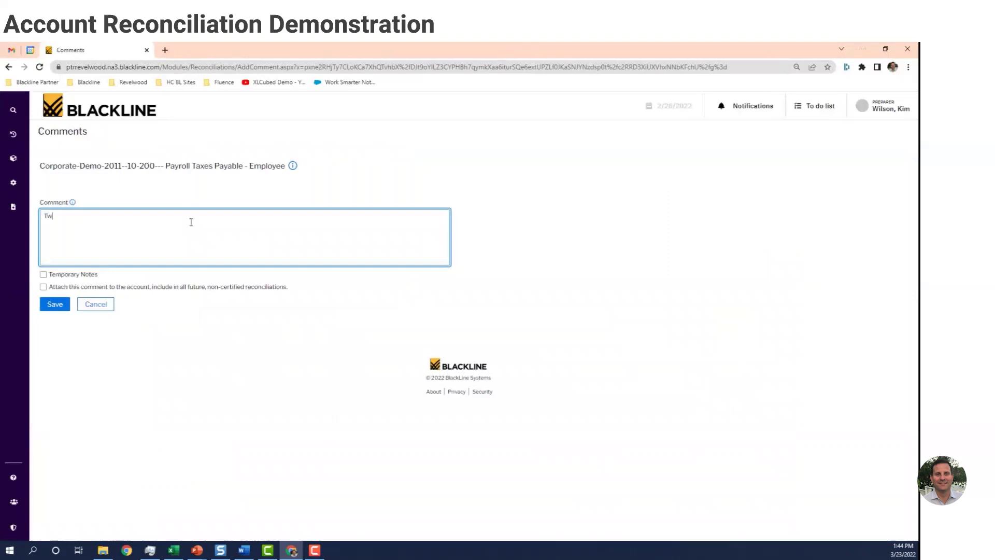
{"action": "type", "text": "o employees in Dept "}
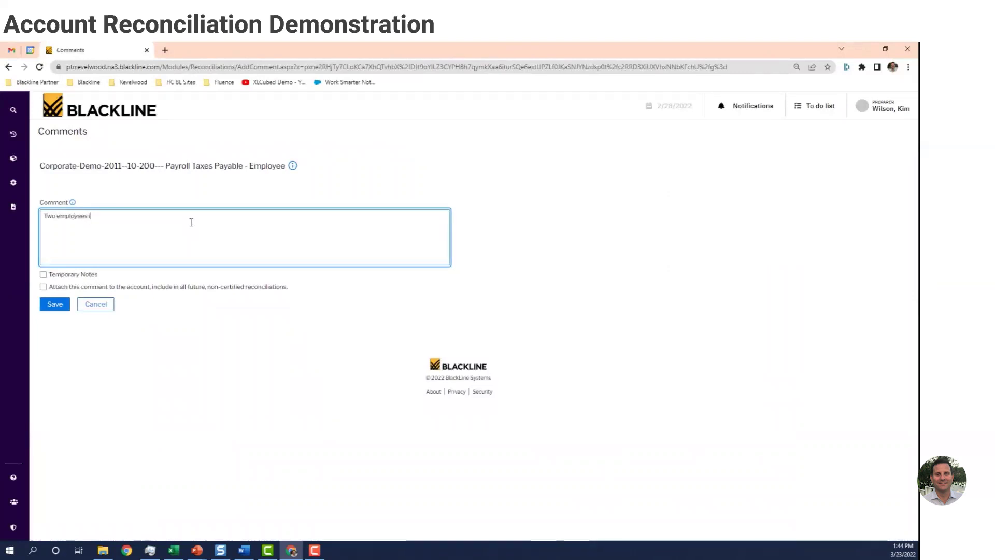
{"action": "type", "text": "300 left the company"}
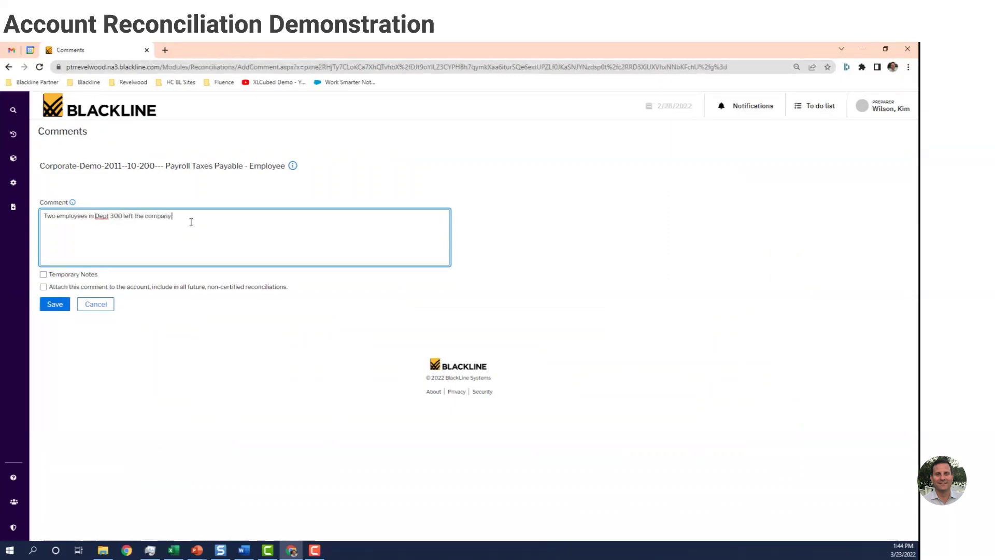
{"action": "type", "text": " on Jan 31st"}
{"action": "left_click", "coordinate": [57, 306]}
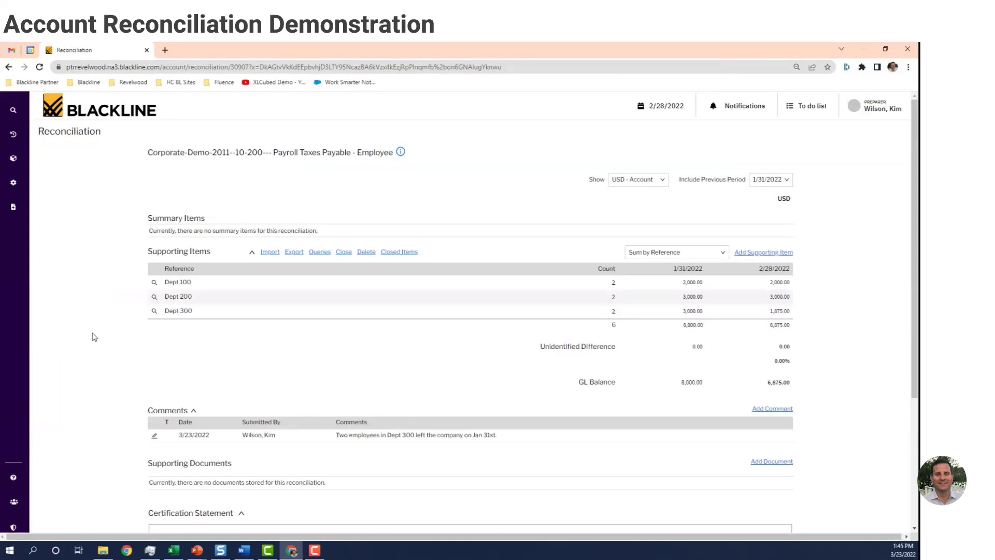
Attach the file "Utipro - Payroll Summary Report Feb 2022.pdf" as a supporting document
{"action": "left_click", "coordinate": [769, 464]}
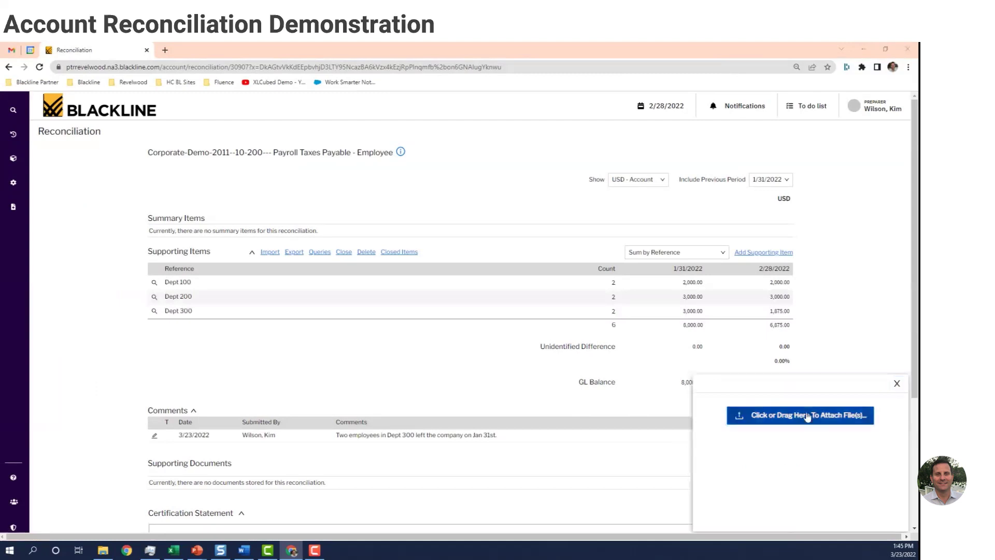
{"action": "left_click", "coordinate": [807, 415]}
{"action": "left_click", "coordinate": [164, 132]}
{"action": "left_click", "coordinate": [835, 499]}
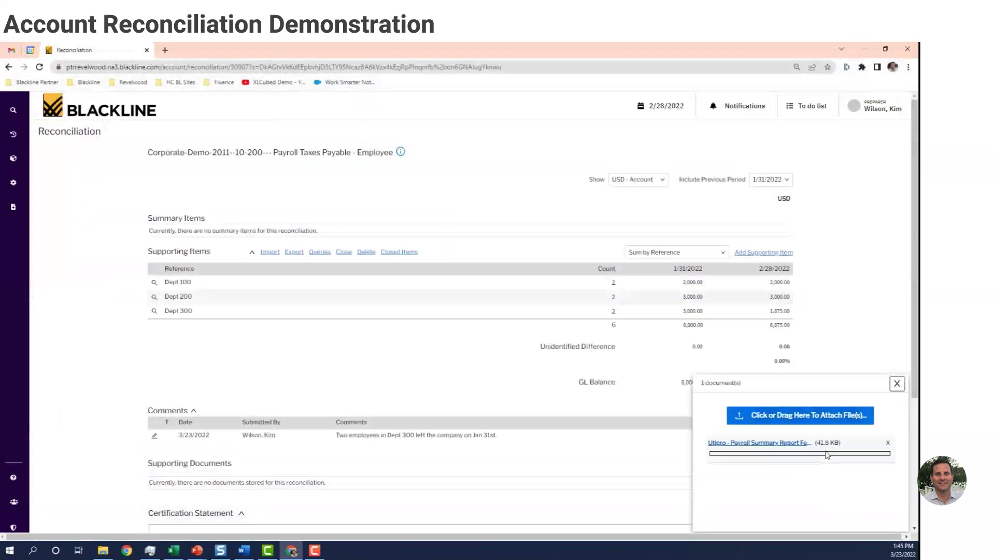
{"action": "left_click", "coordinate": [897, 383]}
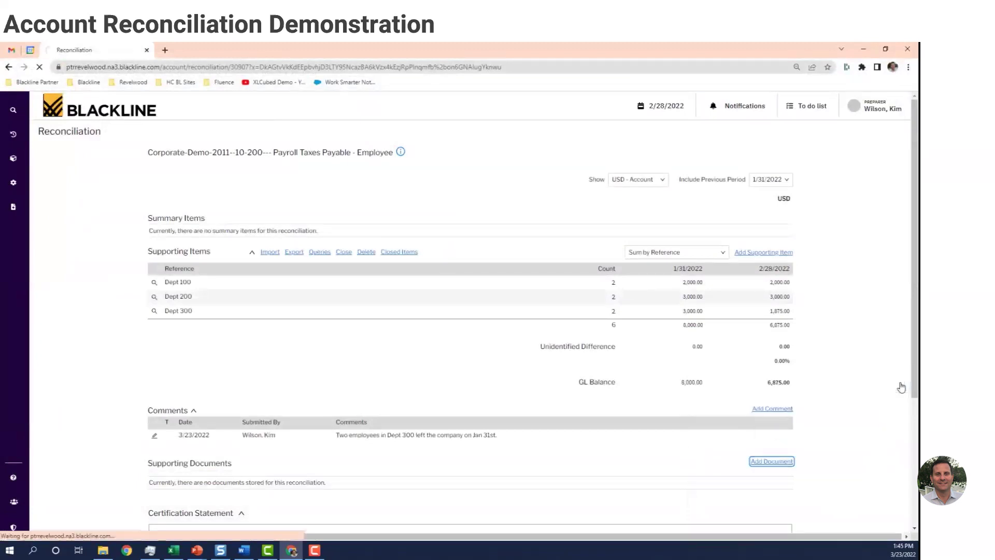
Certify the Payroll Taxes Payable - Employee reconciliation and send the certification notification to the approver
{"action": "scroll", "coordinate": [844, 407], "scroll_direction": "down", "scroll_amount": 1}
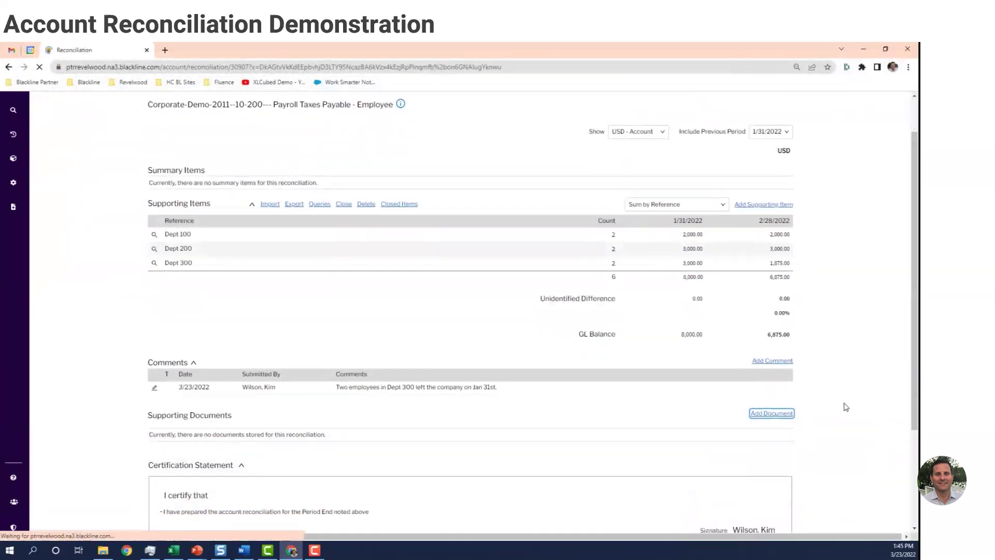
{"action": "scroll", "coordinate": [846, 407], "scroll_direction": "down", "scroll_amount": 1}
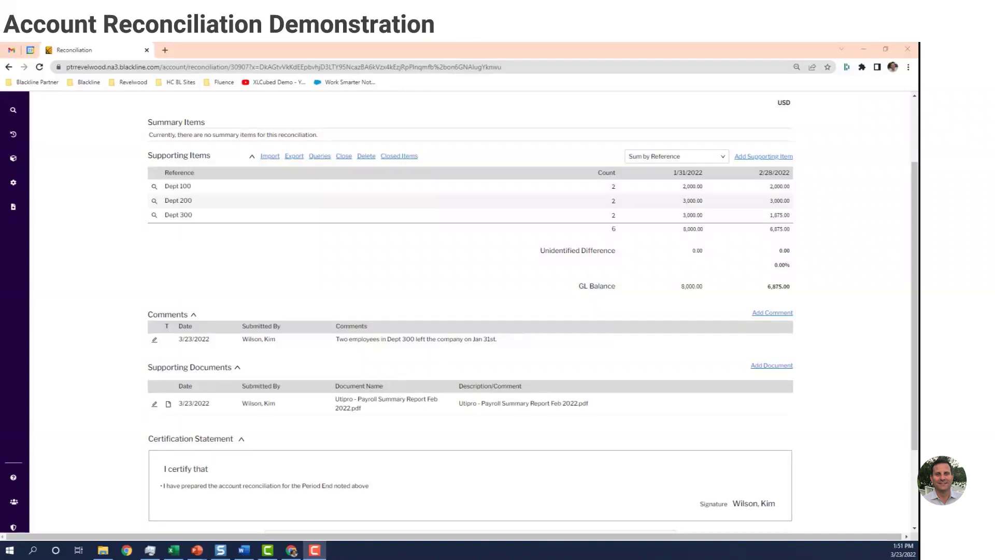
{"action": "scroll", "coordinate": [596, 306], "scroll_direction": "down", "scroll_amount": 3}
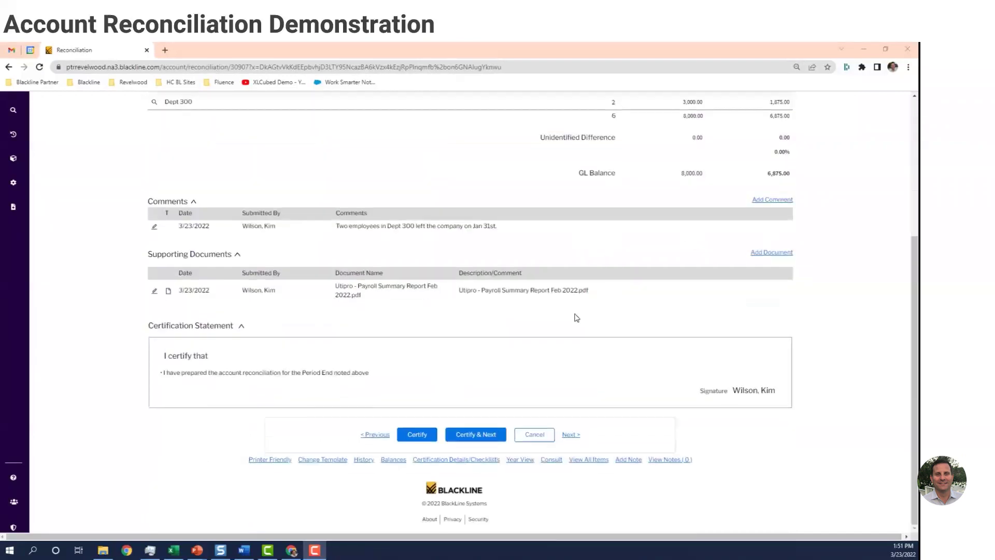
{"action": "left_click", "coordinate": [414, 436]}
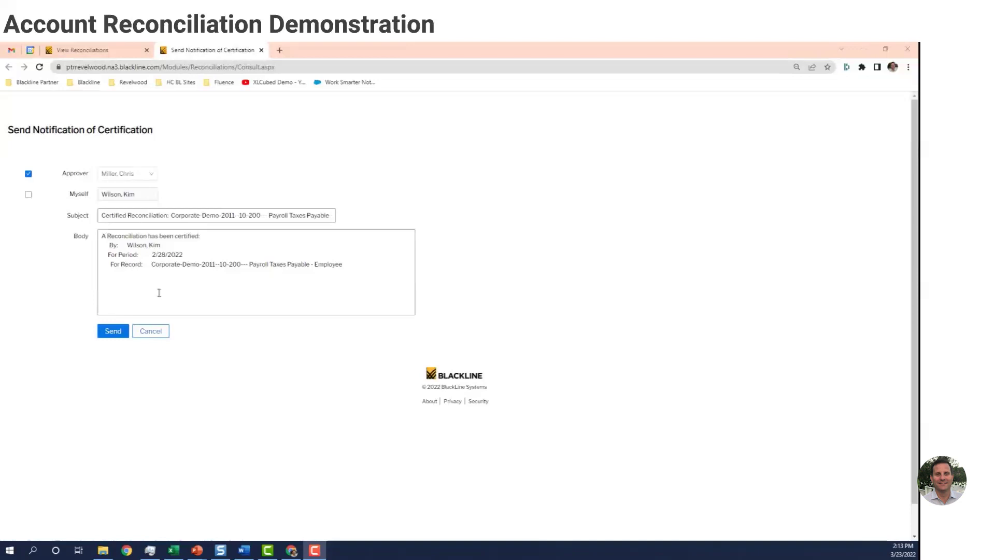
{"action": "left_click", "coordinate": [118, 334]}
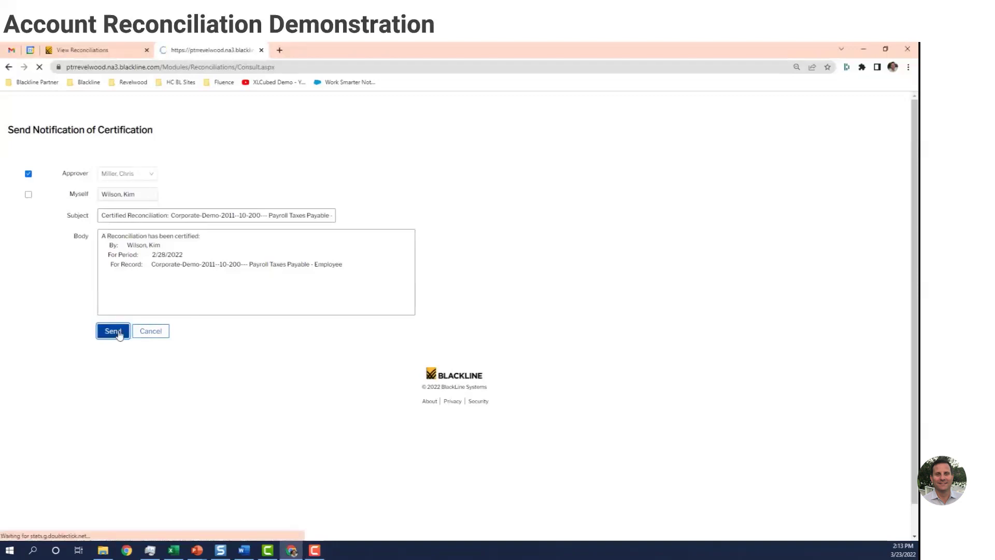
View the Account Reconciliation Summary _ V2 report and examine the account counts for the Auto-Certified, Not Prepared and Prepared statuses
{"action": "left_click", "coordinate": [15, 160]}
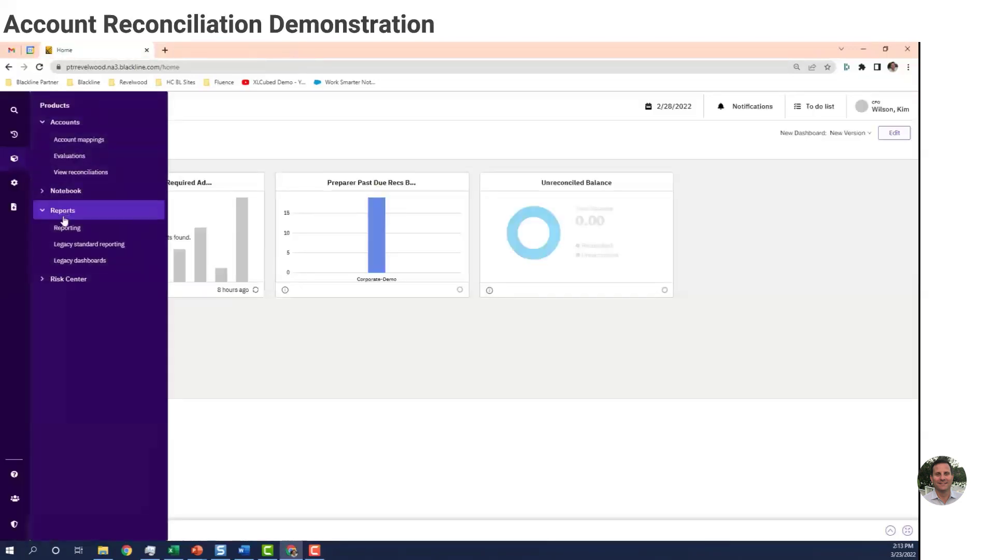
{"action": "left_click", "coordinate": [63, 228]}
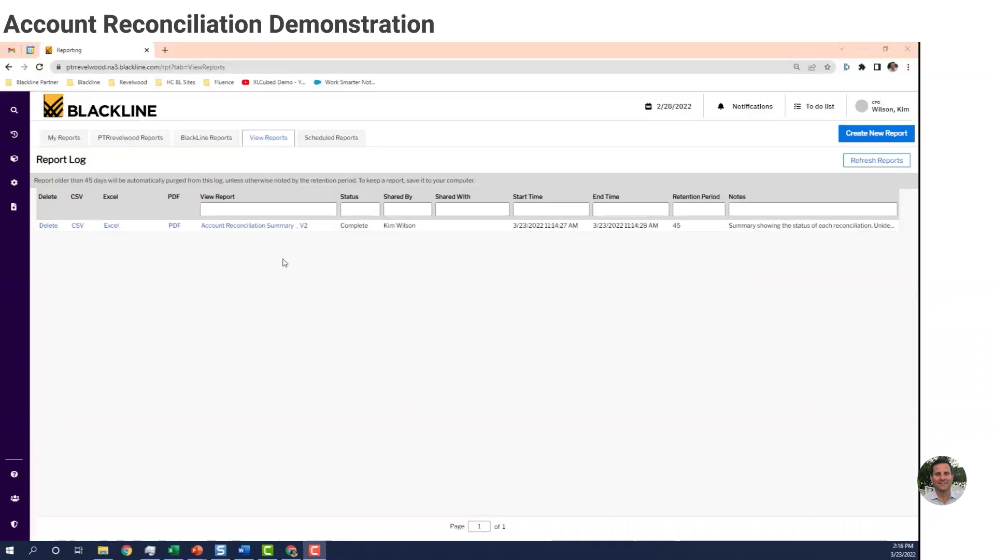
{"action": "left_click", "coordinate": [285, 226]}
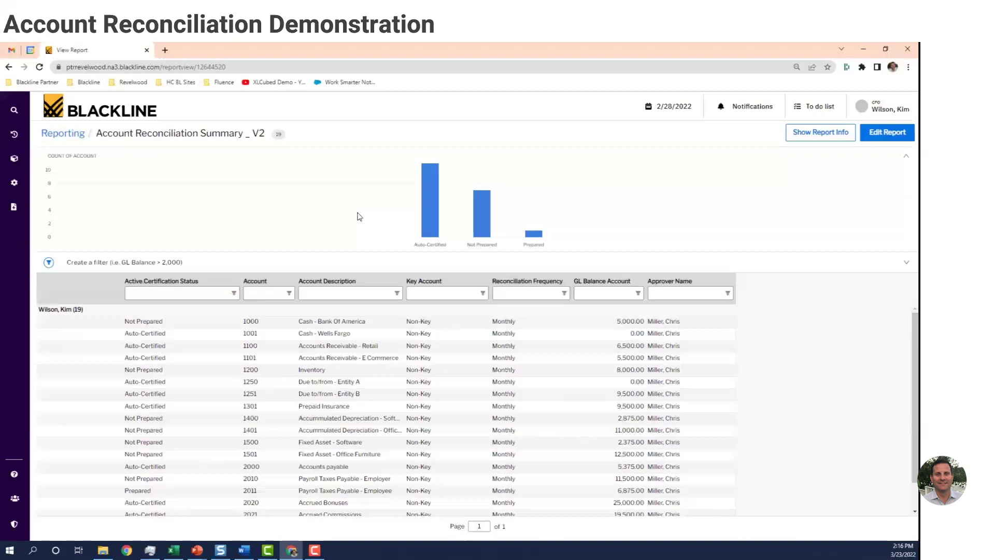
{"action": "mouse_move", "coordinate": [427, 209]}
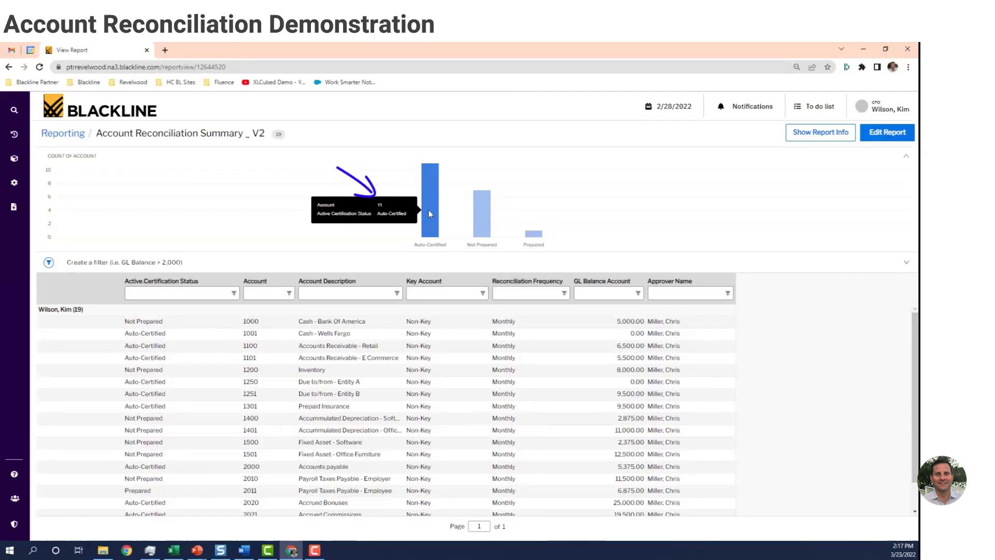
{"action": "mouse_move", "coordinate": [480, 220]}
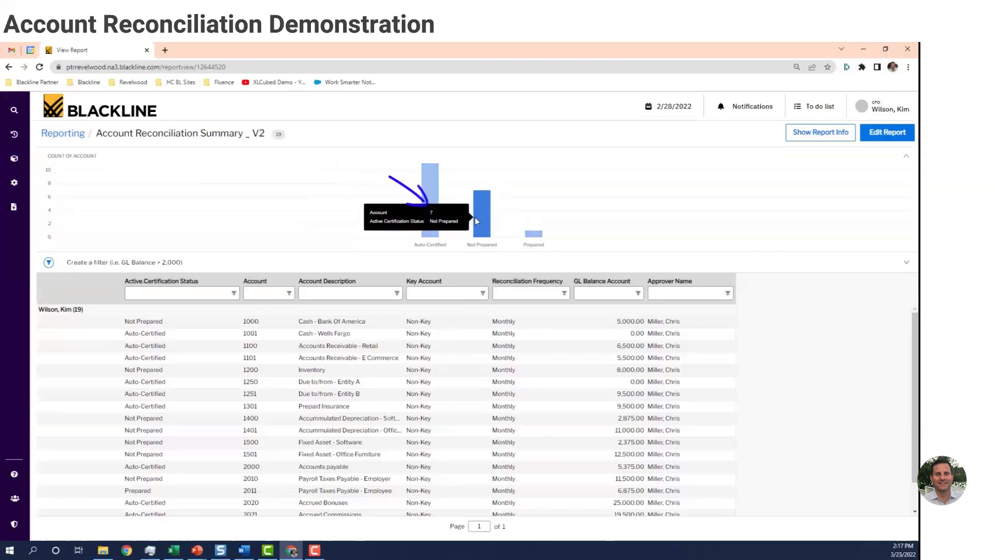
{"action": "mouse_move", "coordinate": [534, 236]}
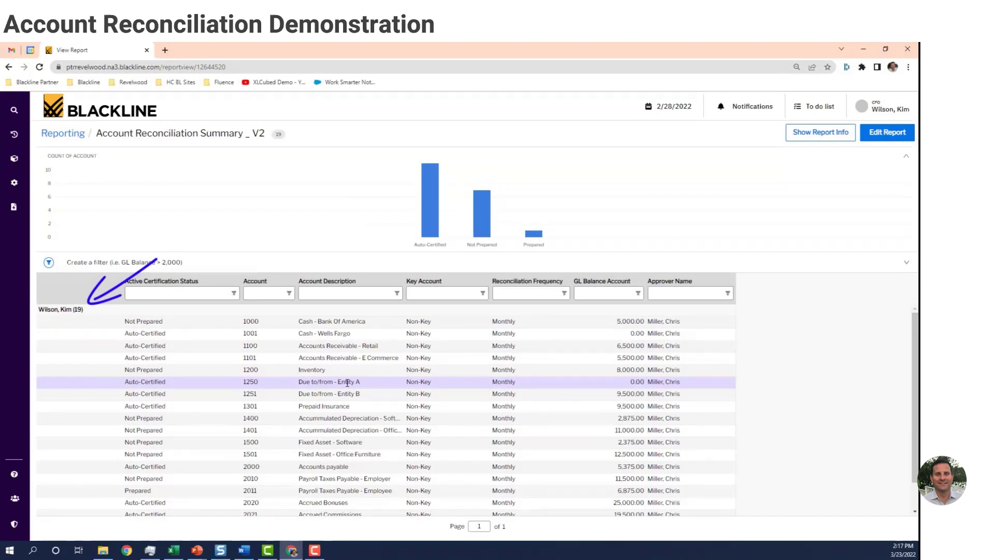
Sort the Account Reconciliation Summary _ V2 report by account description in ascending order
{"action": "left_click", "coordinate": [330, 292]}
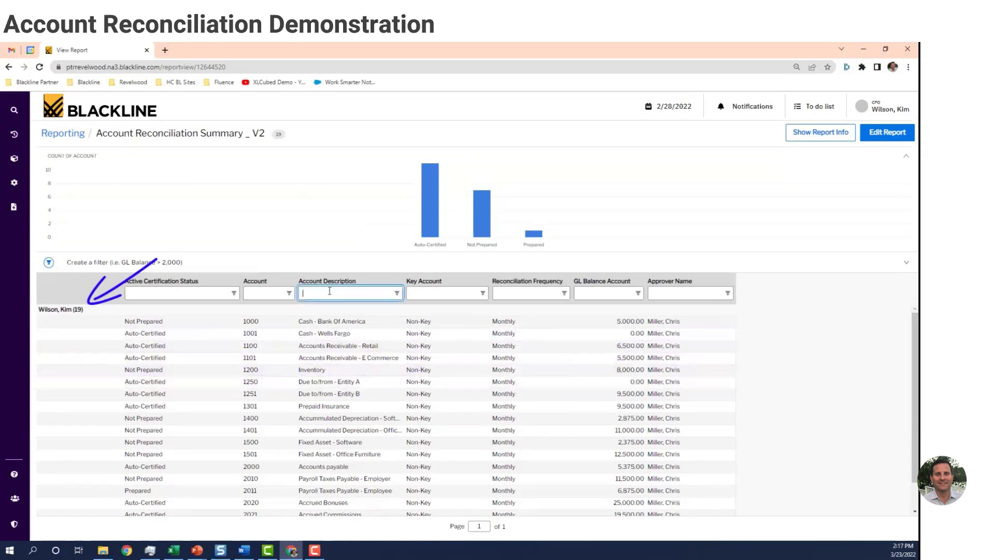
{"action": "left_click", "coordinate": [337, 282]}
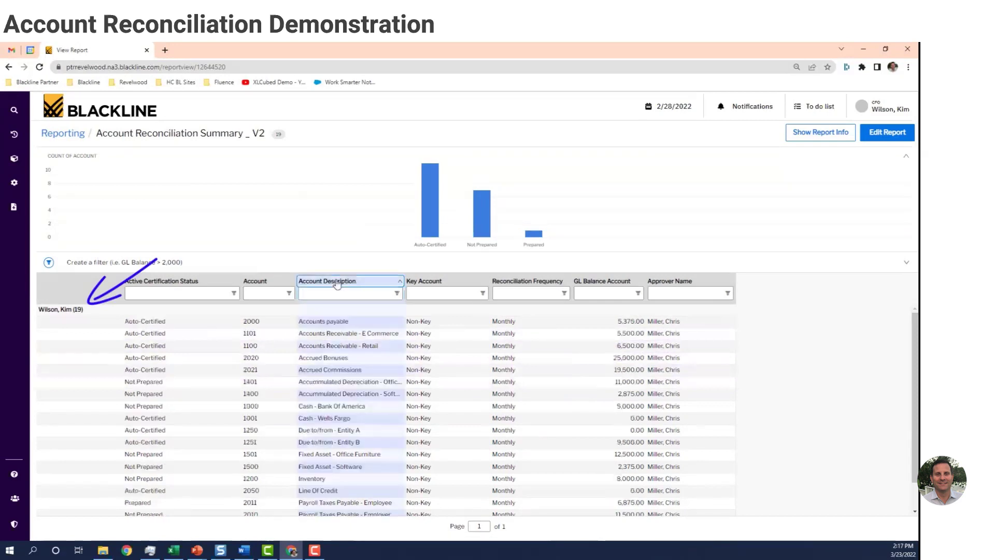
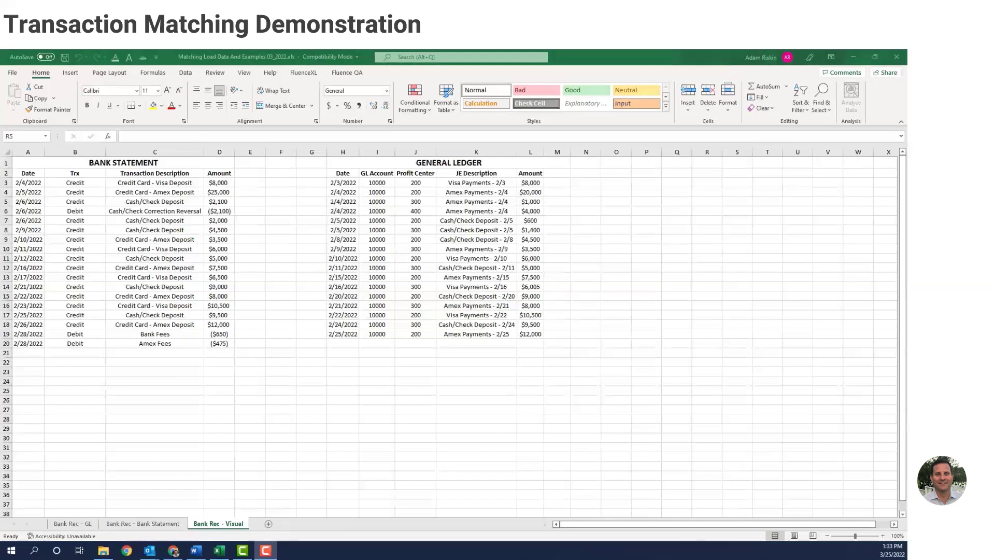
Switch to BlackLine and import "Matching Load Data And Examples 03_2022.xls" using the d_Bank_Statement import type
{"action": "left_click", "coordinate": [174, 551]}
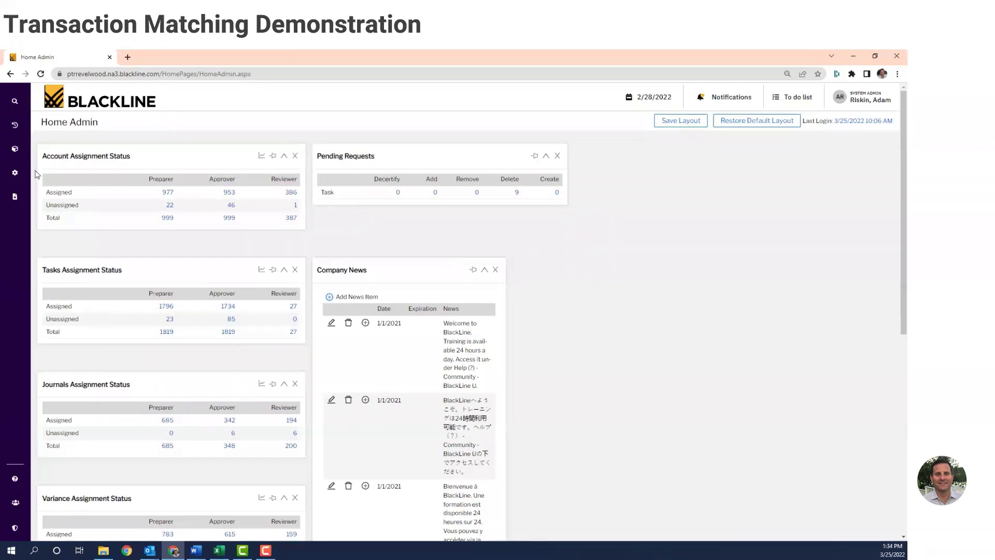
{"action": "left_click", "coordinate": [15, 173]}
{"action": "left_click", "coordinate": [78, 295]}
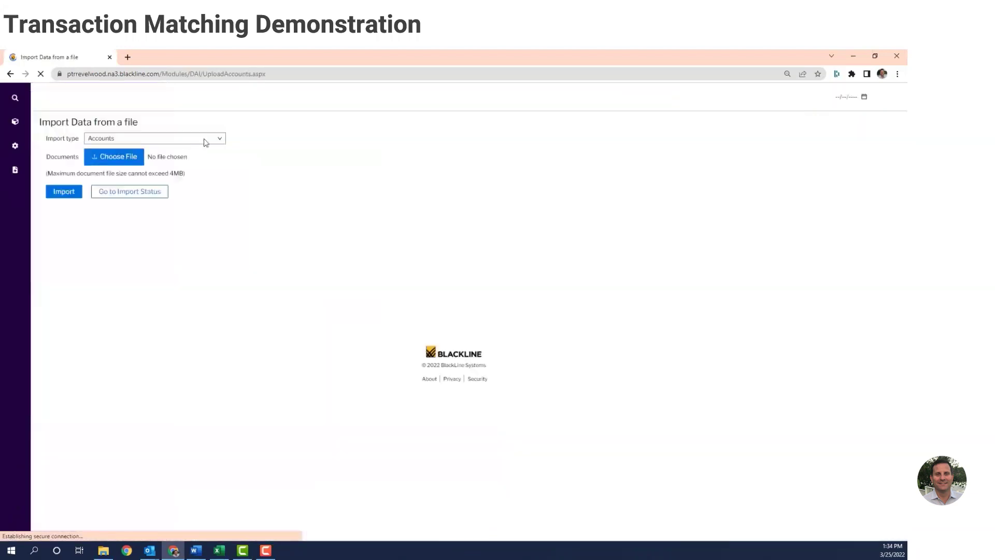
{"action": "left_click", "coordinate": [205, 140]}
{"action": "scroll", "coordinate": [130, 248], "scroll_direction": "down", "scroll_amount": 10}
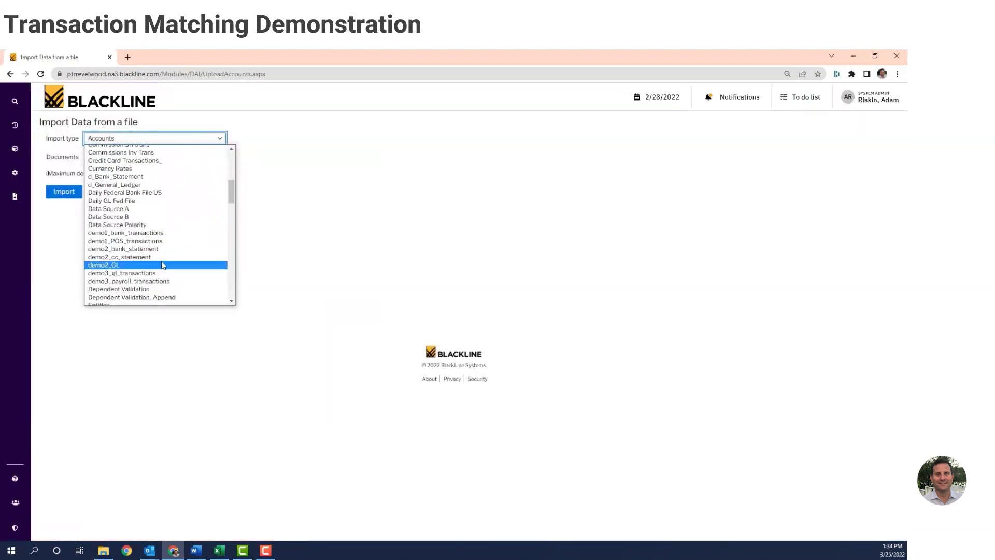
{"action": "left_click", "coordinate": [130, 209]}
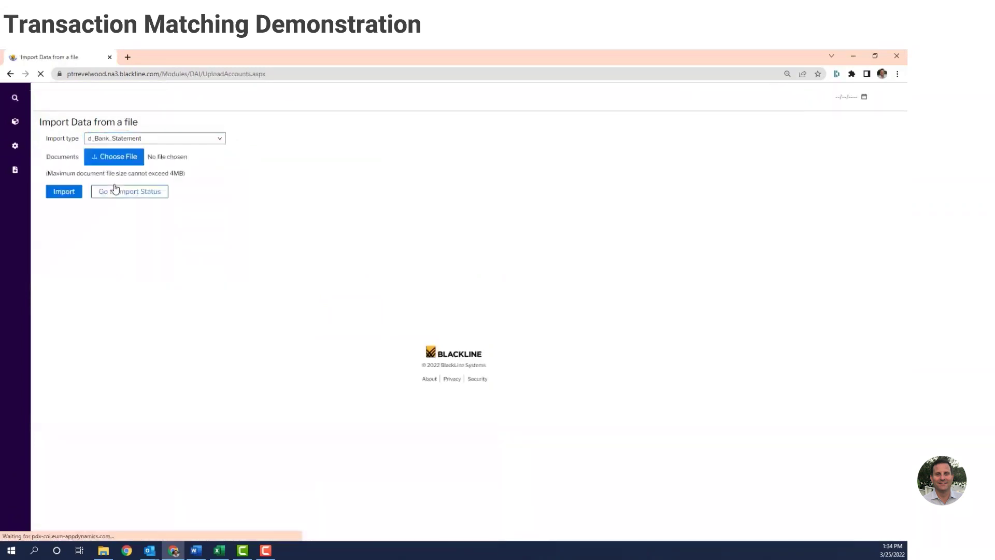
{"action": "left_click", "coordinate": [130, 161]}
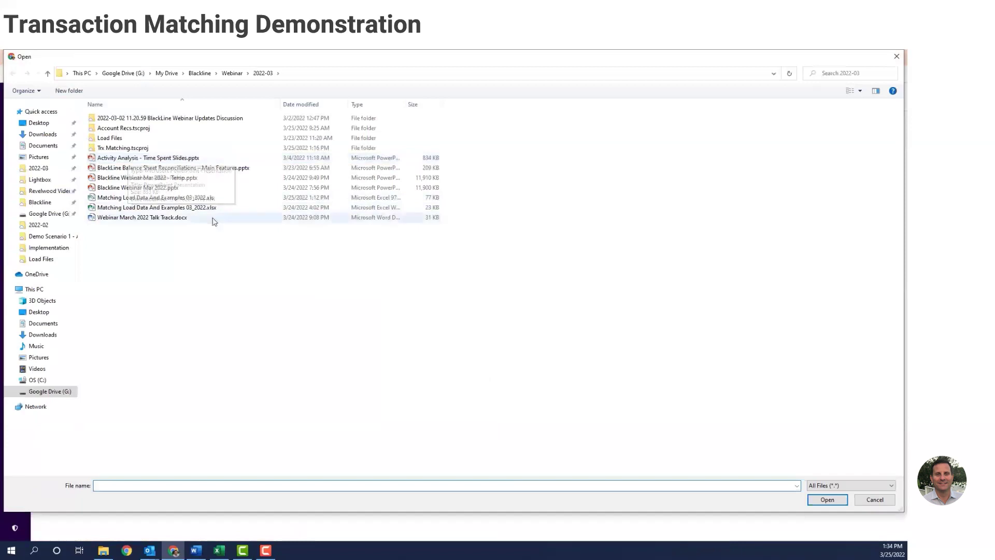
{"action": "left_click", "coordinate": [205, 198]}
{"action": "left_click", "coordinate": [827, 499]}
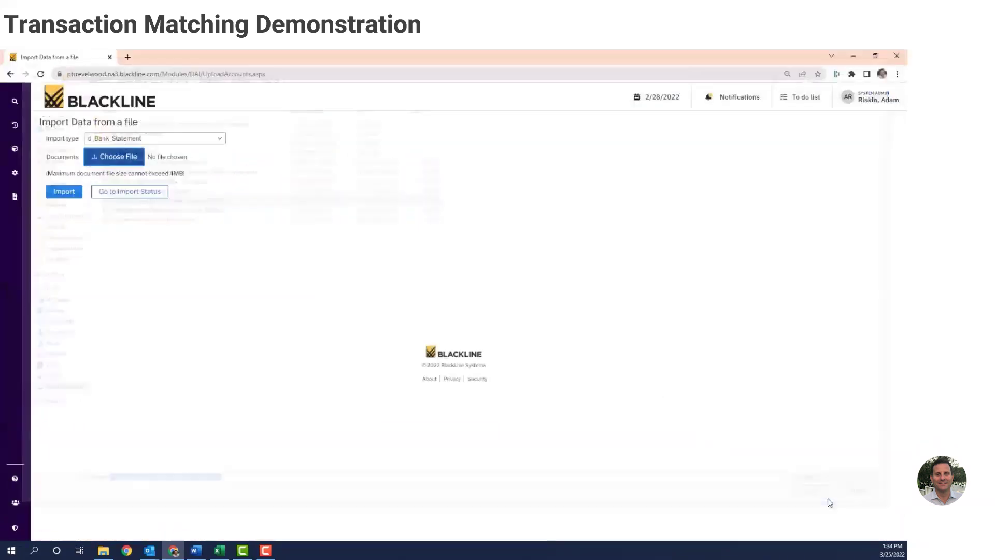
{"action": "left_click", "coordinate": [74, 192]}
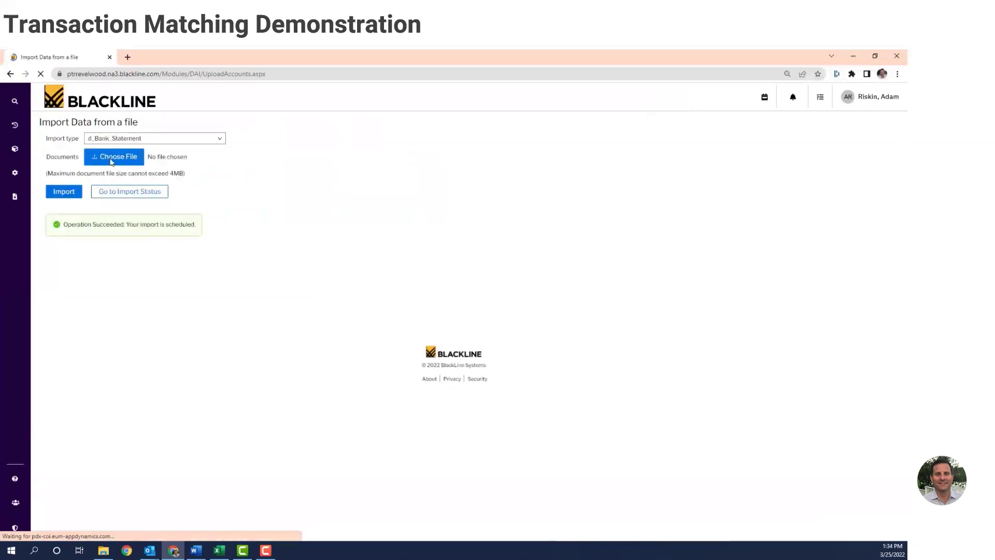
Import the file "Matching Load Data And Examples 03_2022.xls" using the d_General_Ledger import type
{"action": "left_click", "coordinate": [157, 139]}
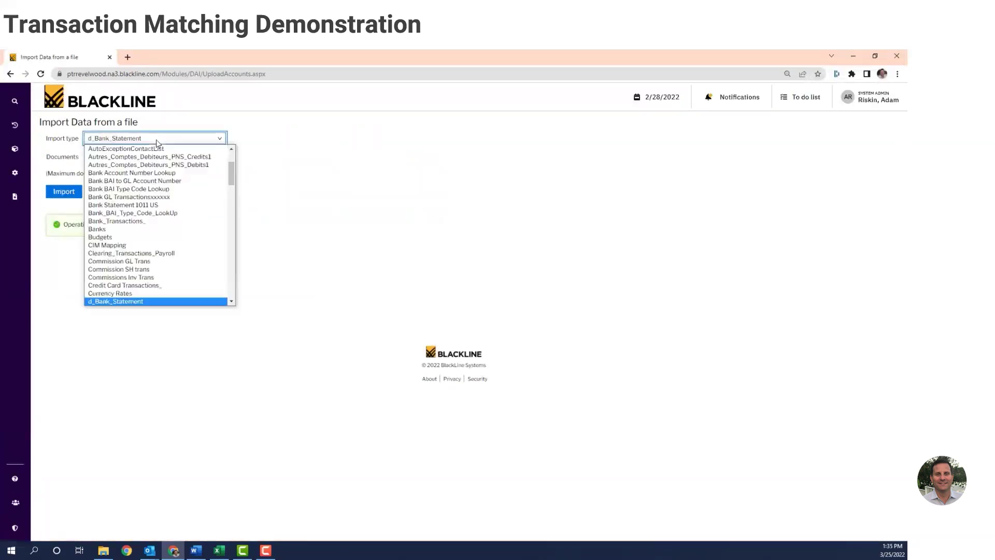
{"action": "scroll", "coordinate": [231, 299], "scroll_direction": "down", "scroll_amount": 2}
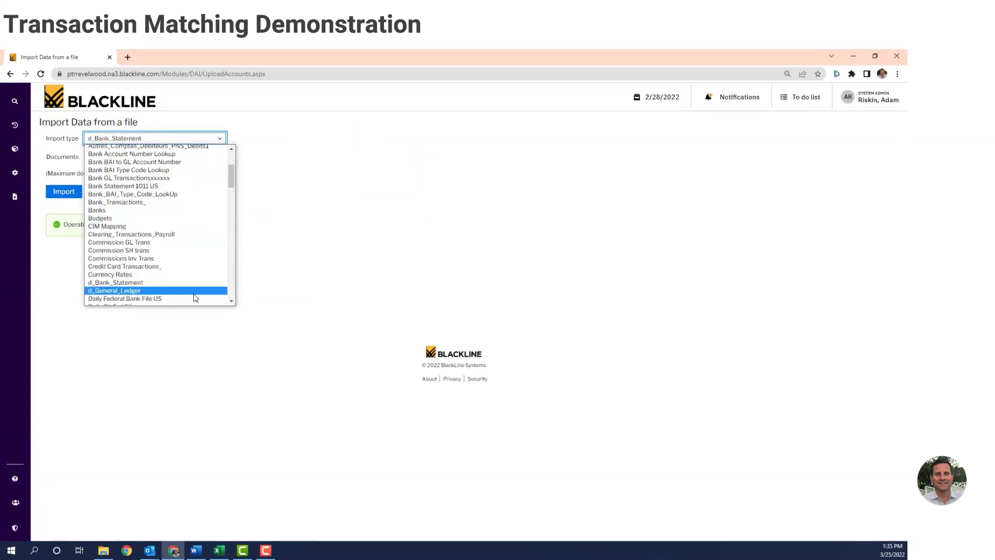
{"action": "left_click", "coordinate": [190, 296]}
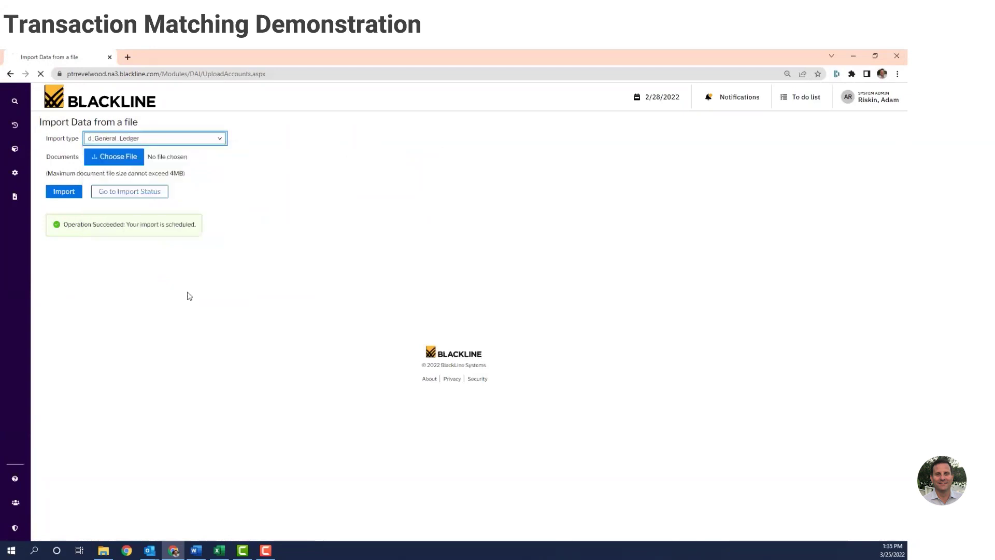
{"action": "left_click", "coordinate": [124, 163]}
{"action": "left_click", "coordinate": [156, 197]}
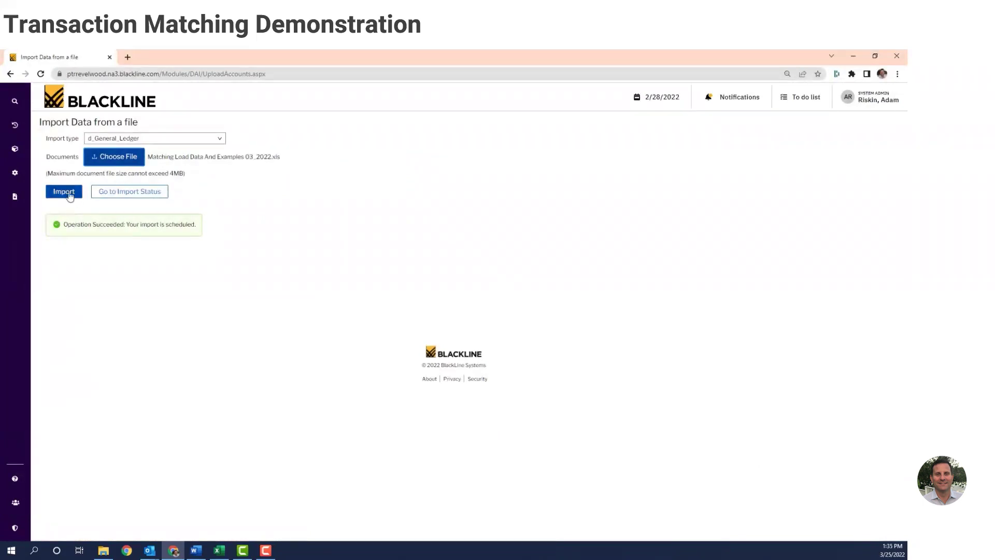
{"action": "left_click", "coordinate": [68, 194]}
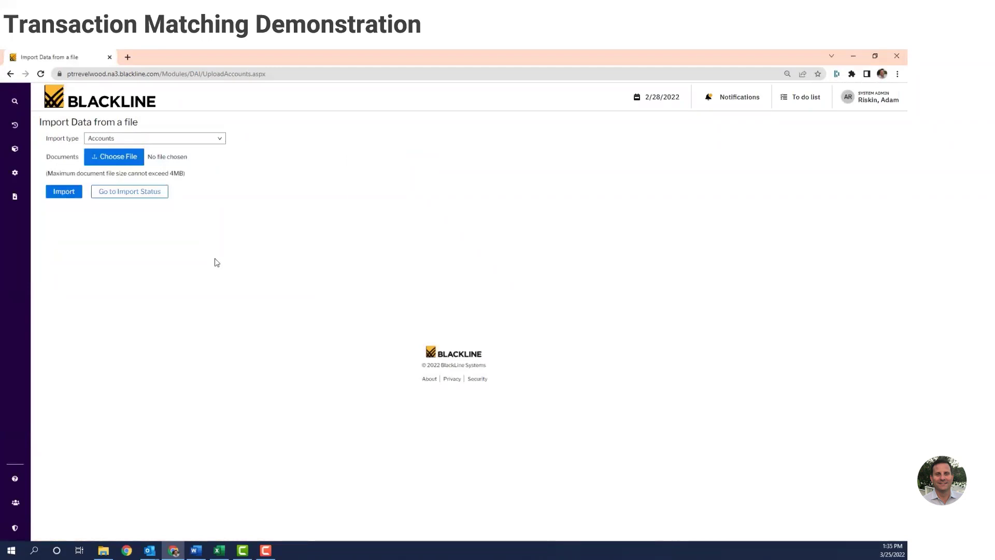
View the unmatched transactions of the d_Bank_vs_GL match set and compare the bank statement with the general ledger entries
{"action": "left_click", "coordinate": [15, 149]}
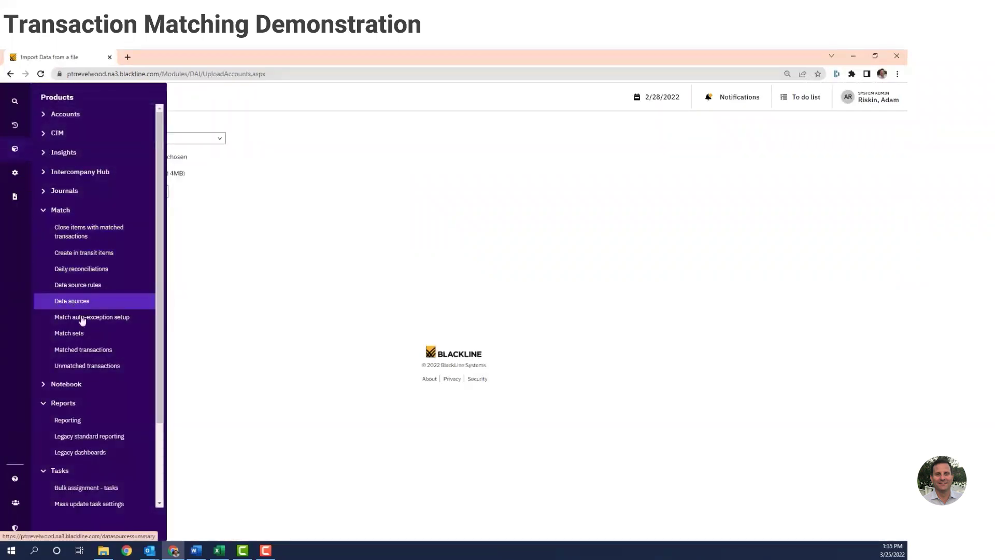
{"action": "left_click", "coordinate": [95, 367]}
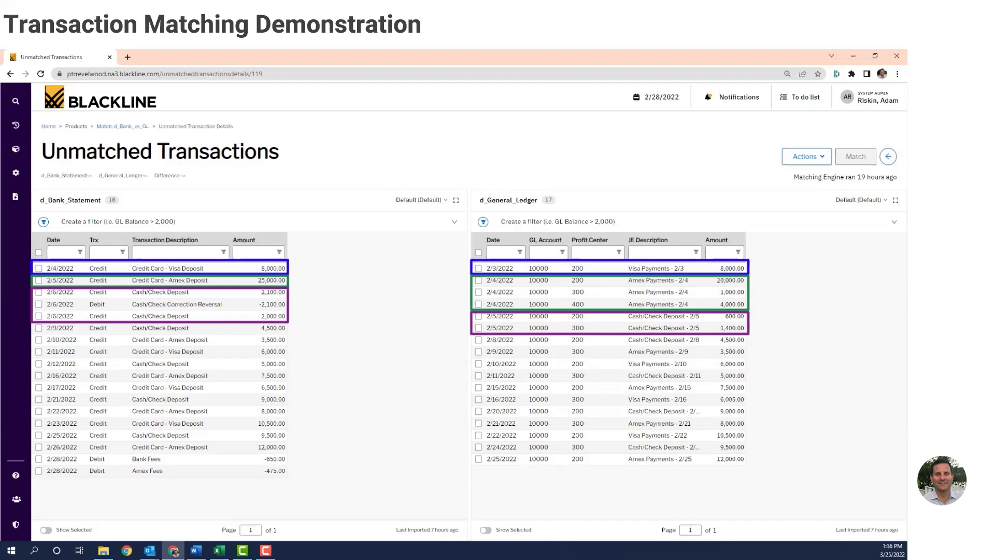
Open the "1 to 1 : Date, Amount" pass rule of the d_Bank_vs_GL match set and examine its date and amount mapping
{"action": "left_click", "coordinate": [118, 128]}
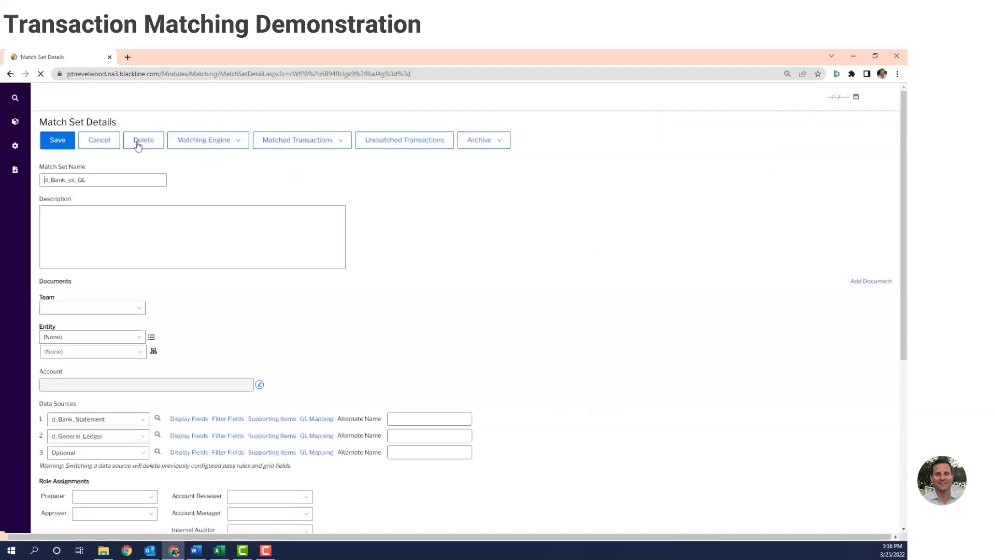
{"action": "scroll", "coordinate": [329, 333], "scroll_direction": "down", "scroll_amount": 5}
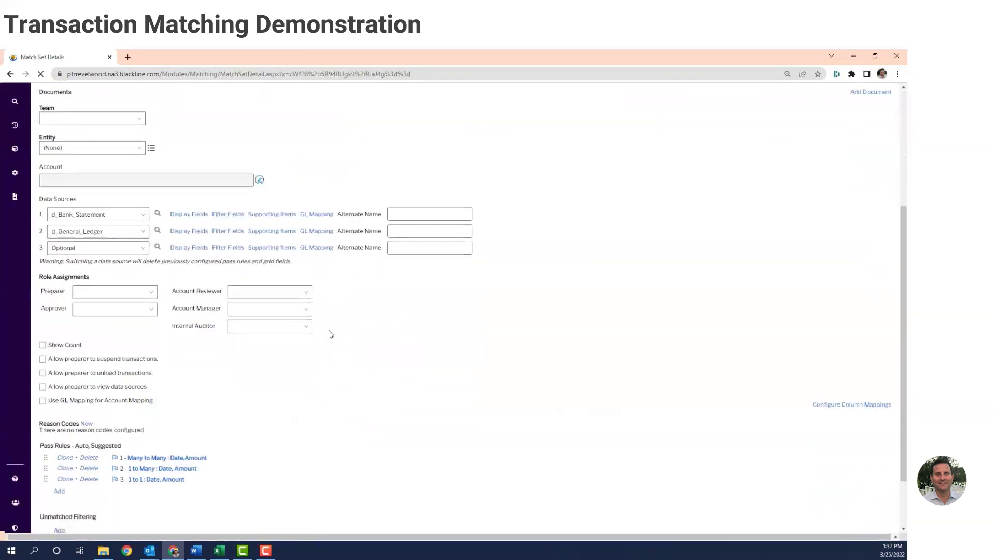
{"action": "left_click", "coordinate": [157, 484]}
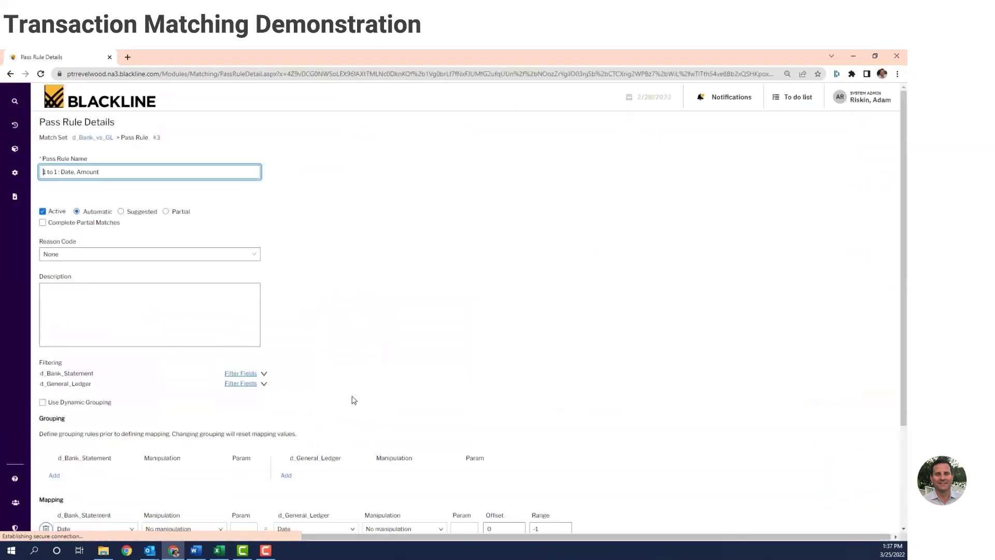
{"action": "scroll", "coordinate": [371, 384], "scroll_direction": "down", "scroll_amount": 2}
{"action": "scroll", "coordinate": [371, 385], "scroll_direction": "up", "scroll_amount": 1}
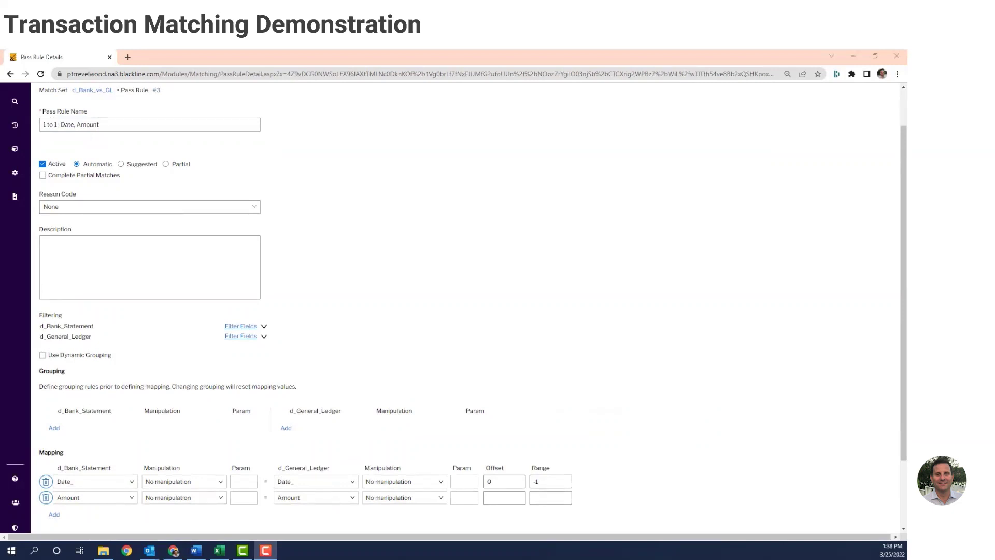
{"action": "scroll", "coordinate": [371, 228], "scroll_direction": "up", "scroll_amount": 2}
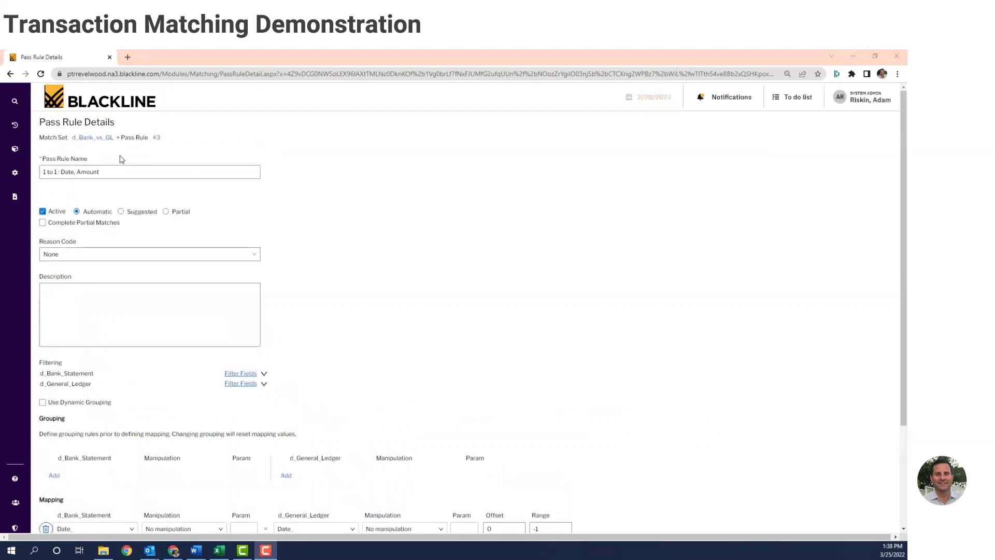
Return to the d_Bank_vs_GL match set, run the matching engine immediately and reload the match set details
{"action": "left_click", "coordinate": [101, 140]}
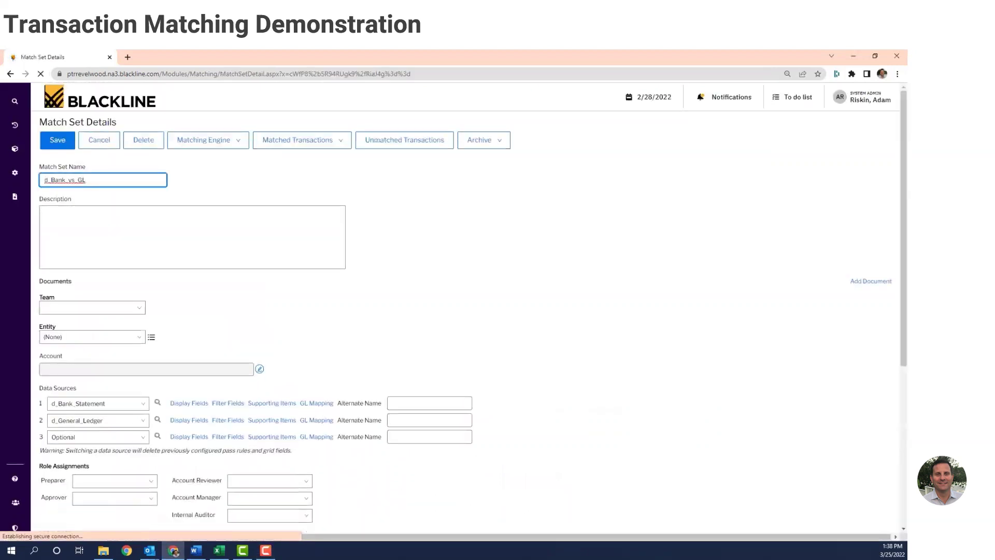
{"action": "left_click", "coordinate": [228, 141]}
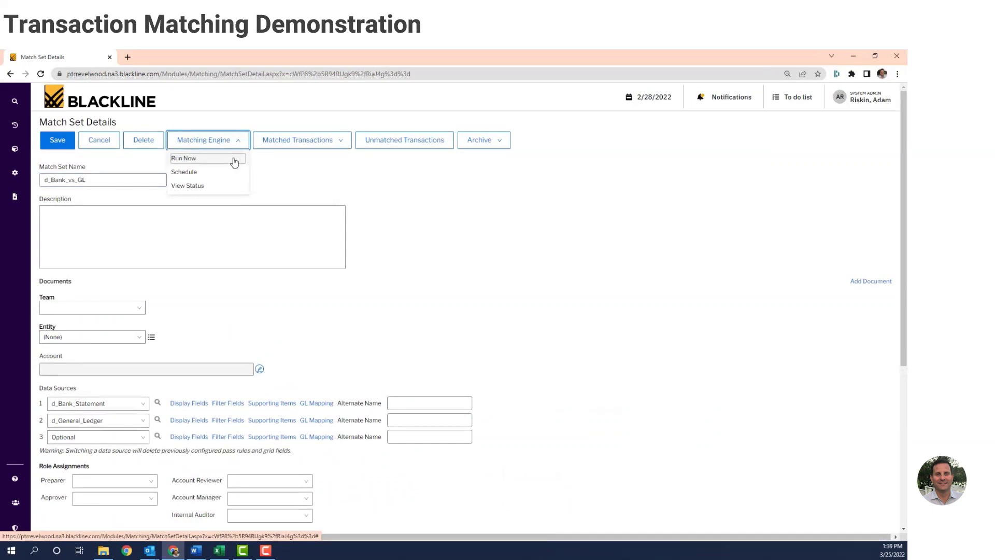
{"action": "left_click", "coordinate": [234, 160]}
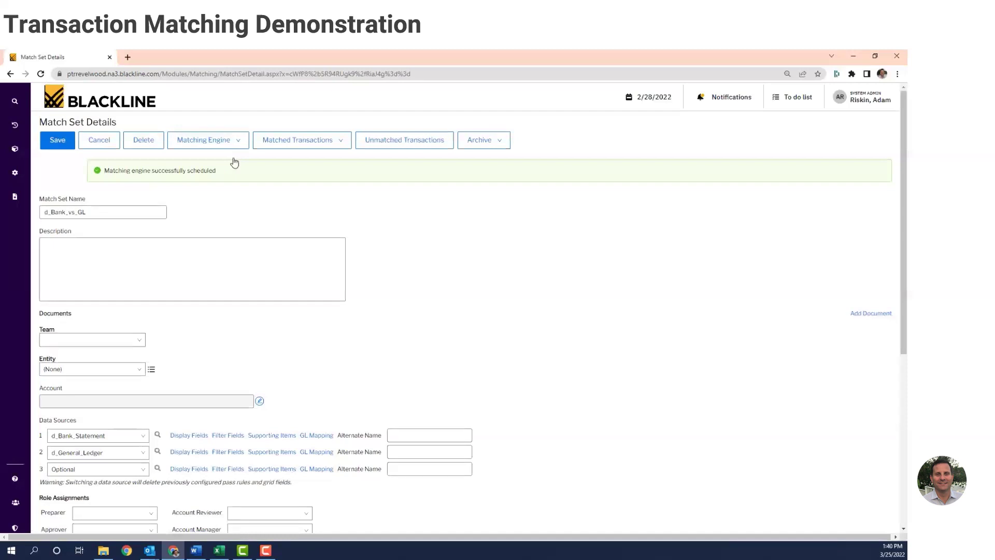
{"action": "left_click", "coordinate": [482, 74]}
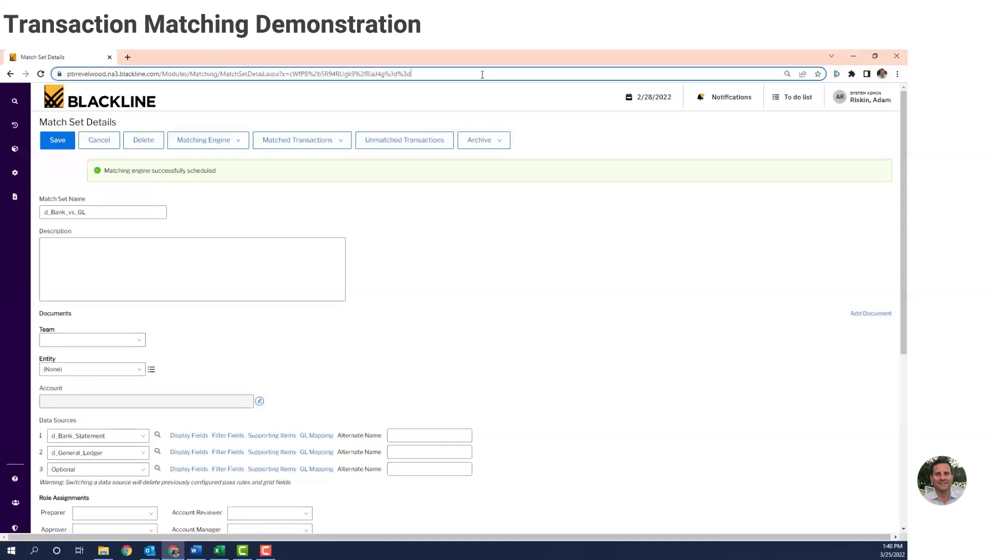
{"action": "key", "text": "Return"}
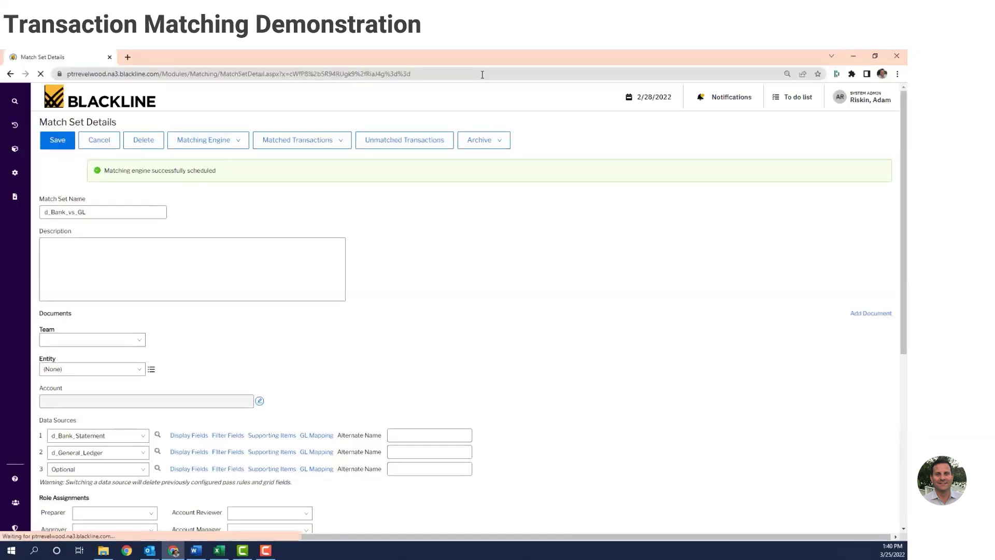
Open the automatic matches in the detailed view, sort them by ID and examine the matched bank and general ledger transactions
{"action": "left_click", "coordinate": [266, 143]}
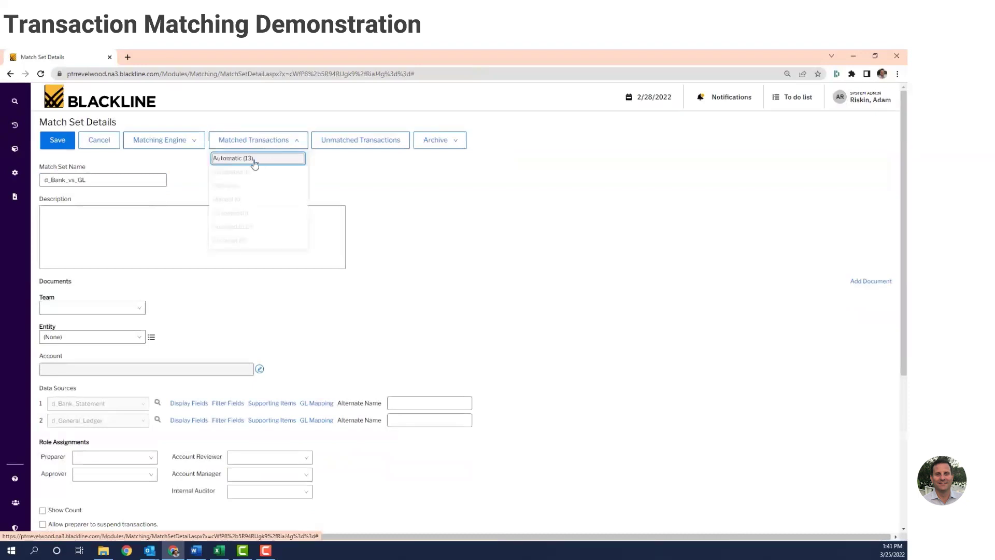
{"action": "left_click", "coordinate": [254, 162]}
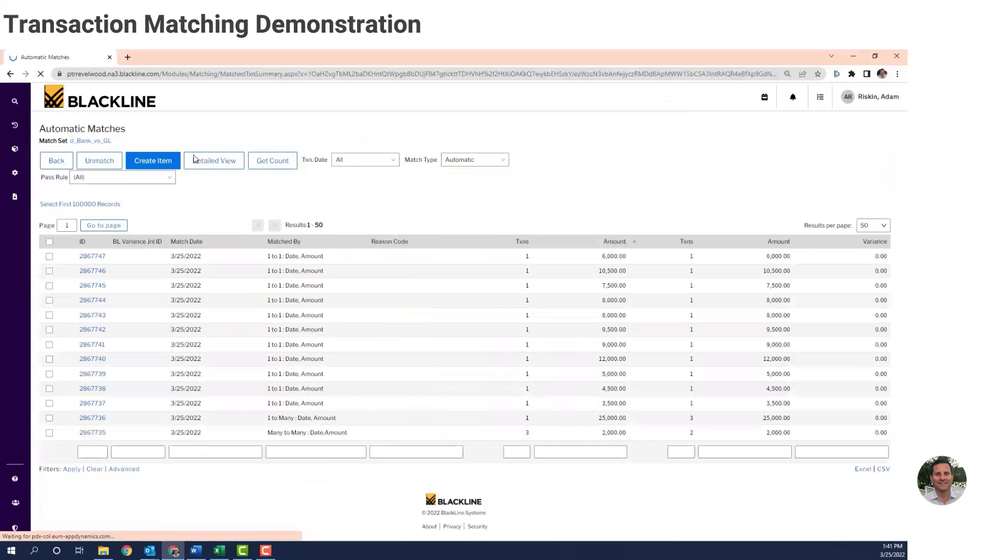
{"action": "left_click", "coordinate": [216, 161]}
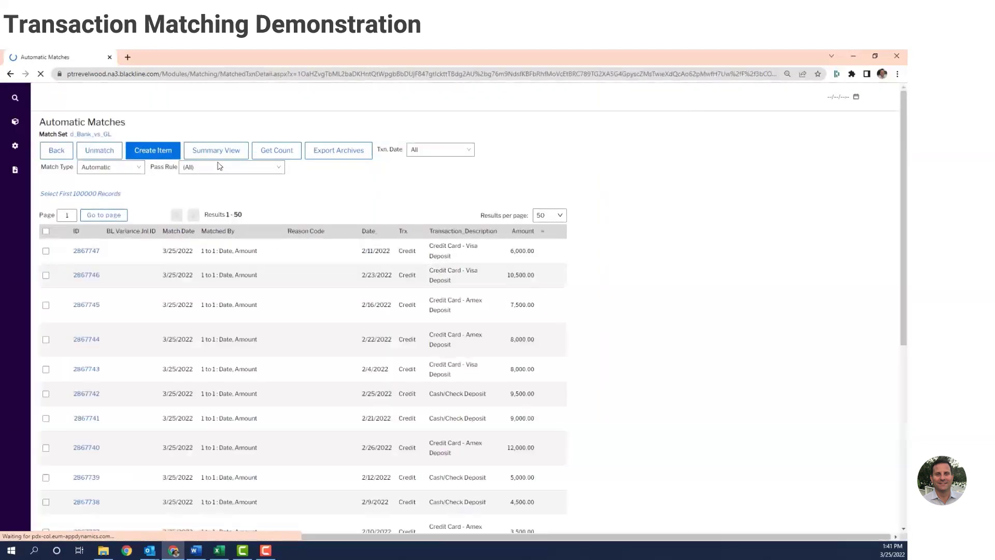
{"action": "left_click", "coordinate": [76, 232]}
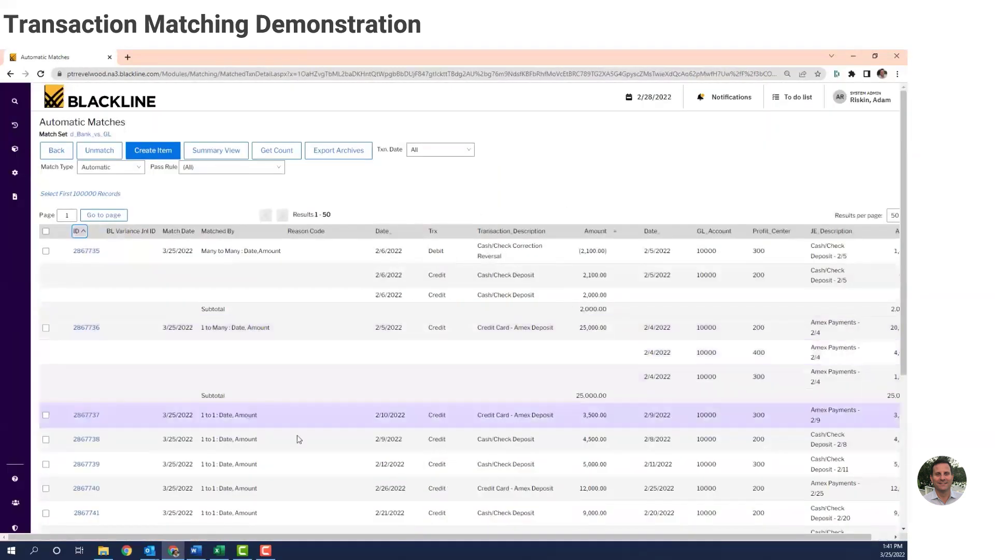
{"action": "left_click_drag", "start_coordinate": [484, 538], "coordinate": [566, 539]}
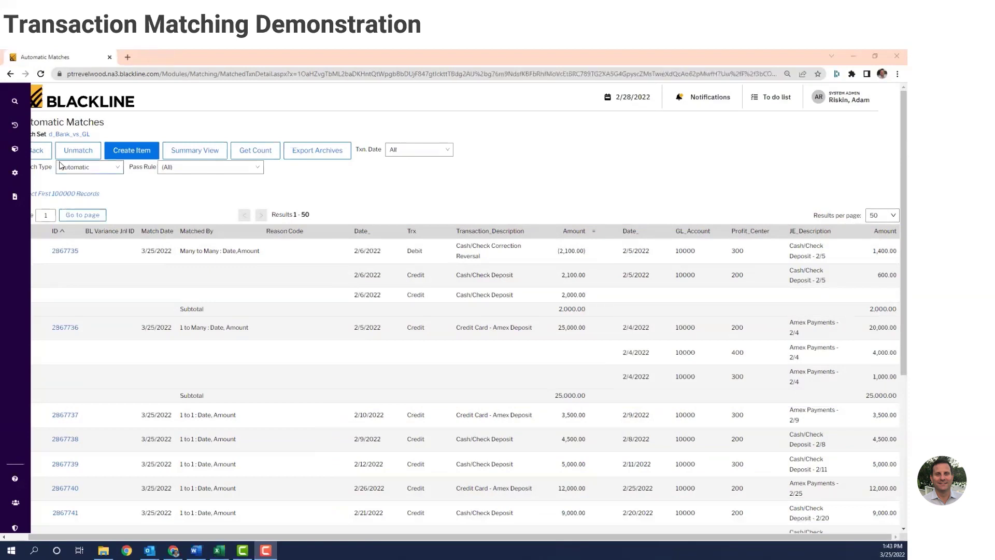
Return to the d_Bank_vs_GL match set details and open its unmatched transactions
{"action": "left_click", "coordinate": [44, 150]}
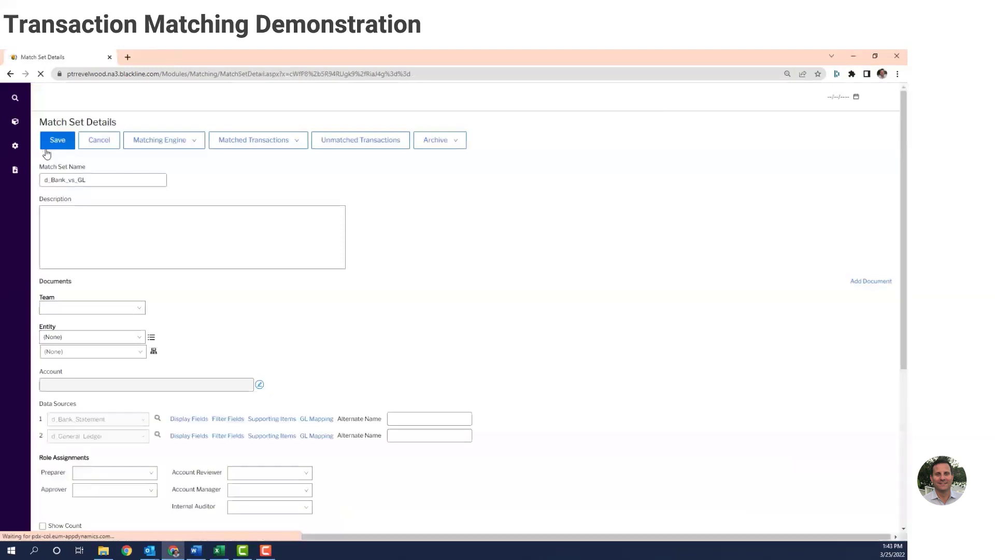
{"action": "left_click", "coordinate": [371, 148]}
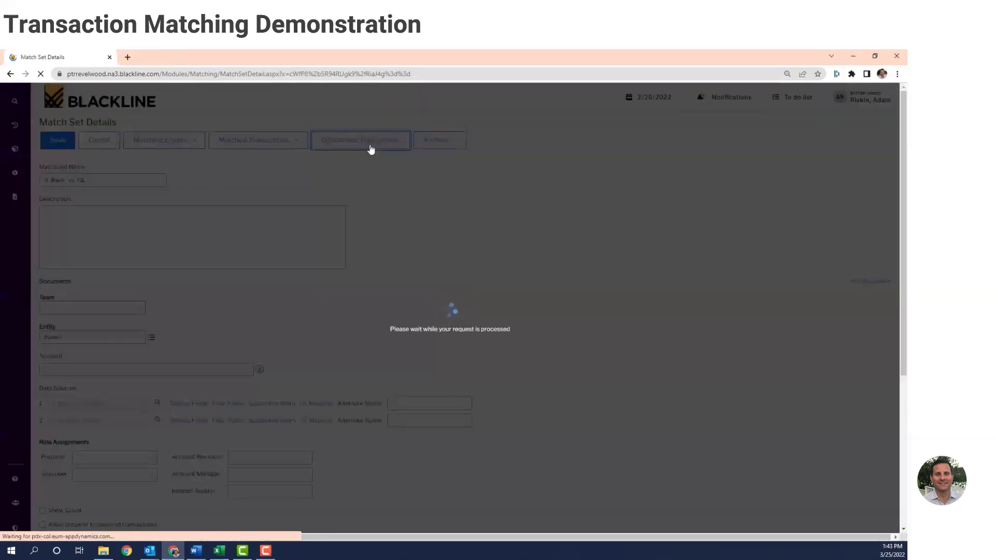